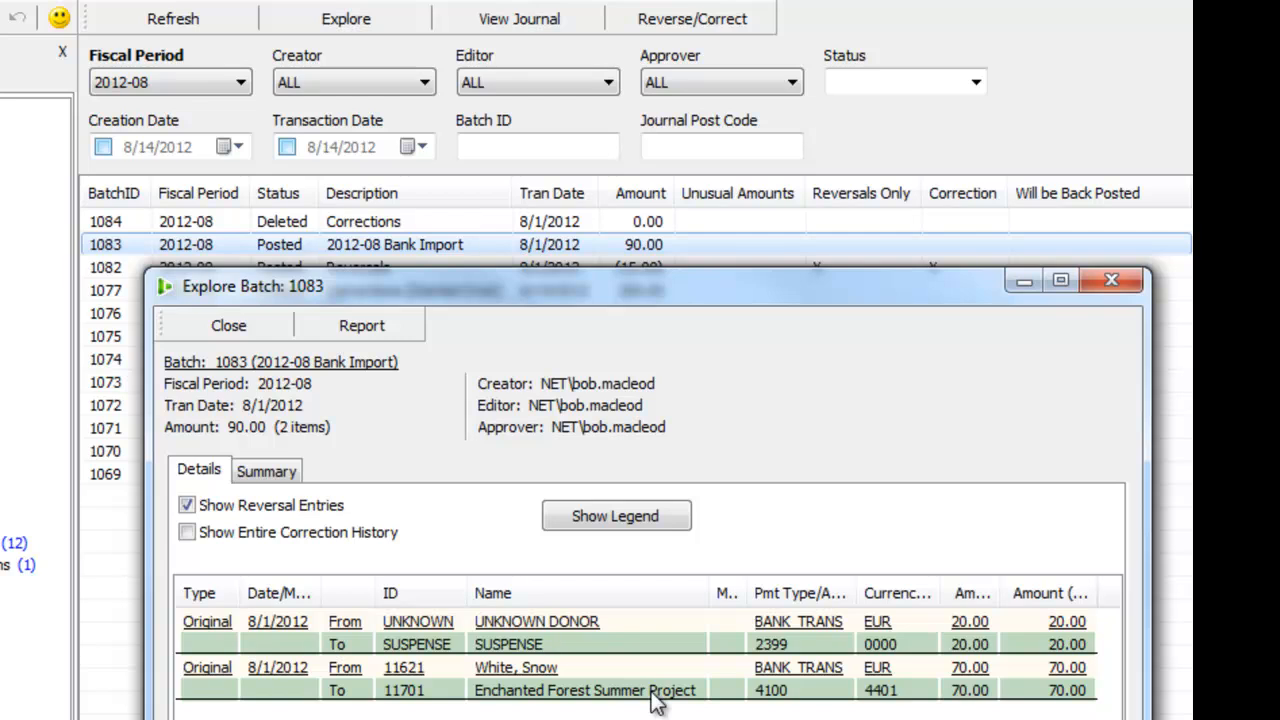
Step: Close the batch details and start a correction of both items in the posted 2012-08 Bank Import batch 1083
{"action": "left_click", "coordinate": [1111, 280]}
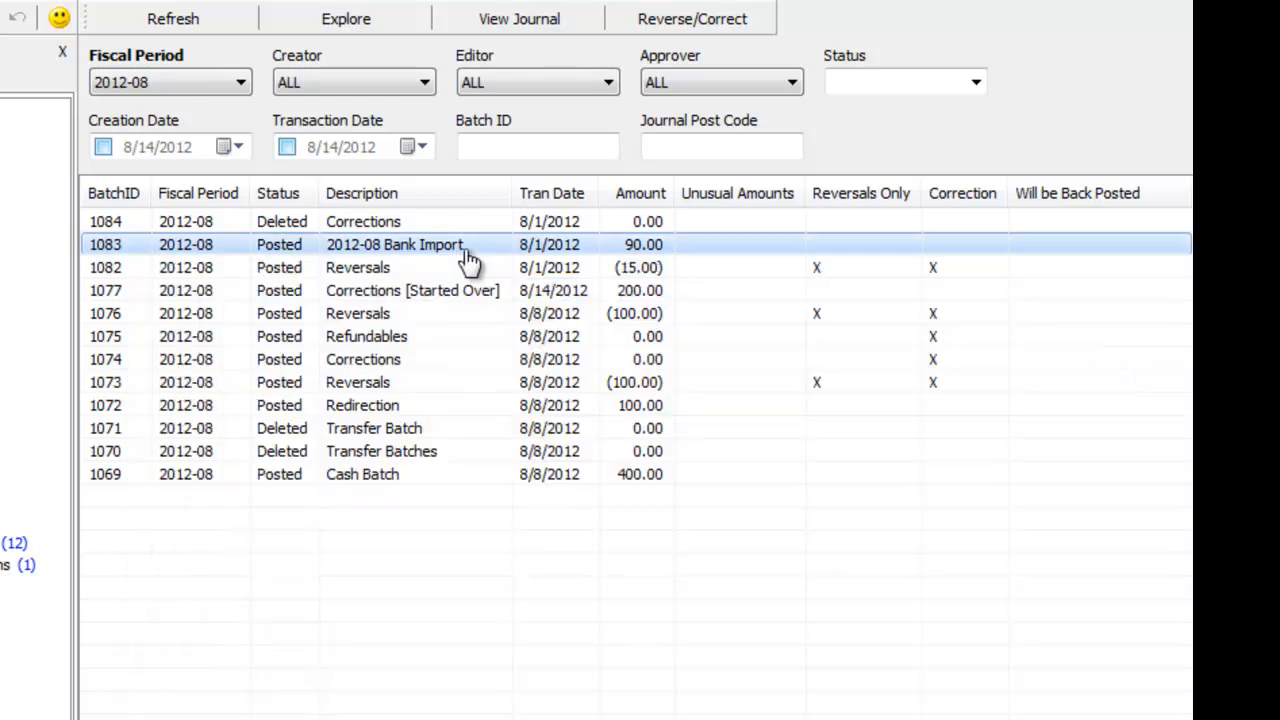
{"action": "left_click", "coordinate": [752, 24]}
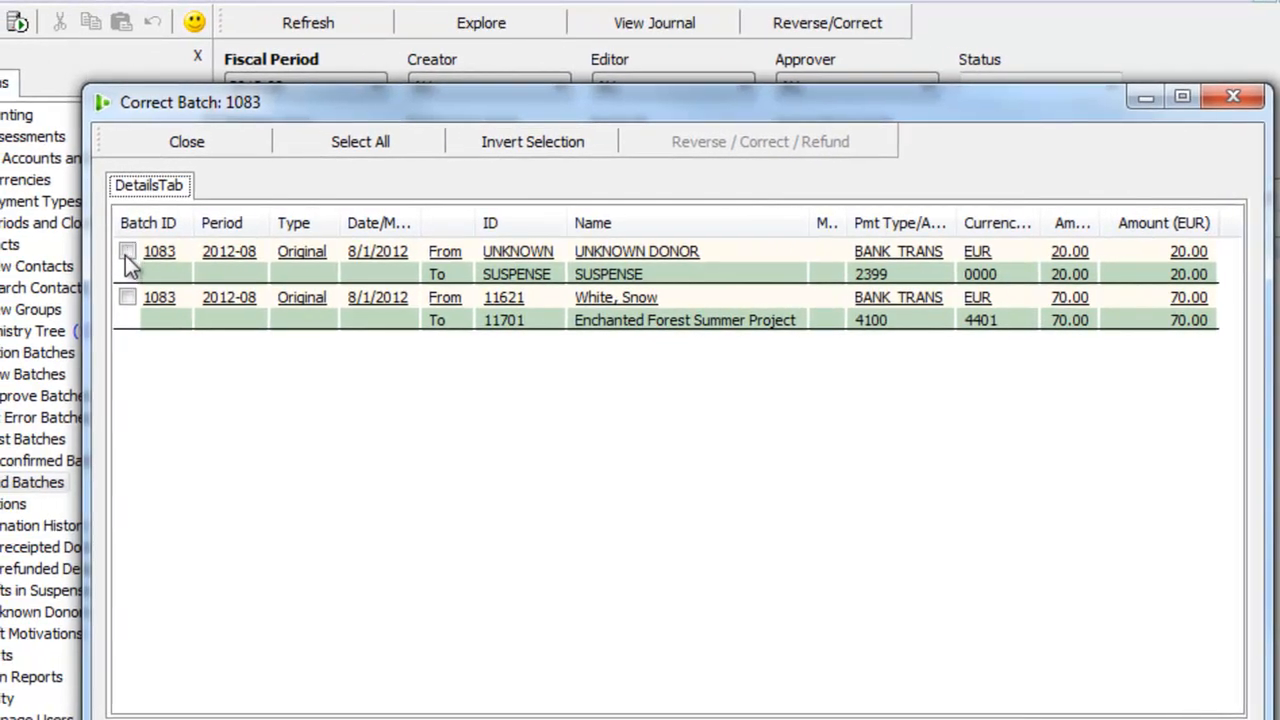
{"action": "left_click", "coordinate": [128, 252]}
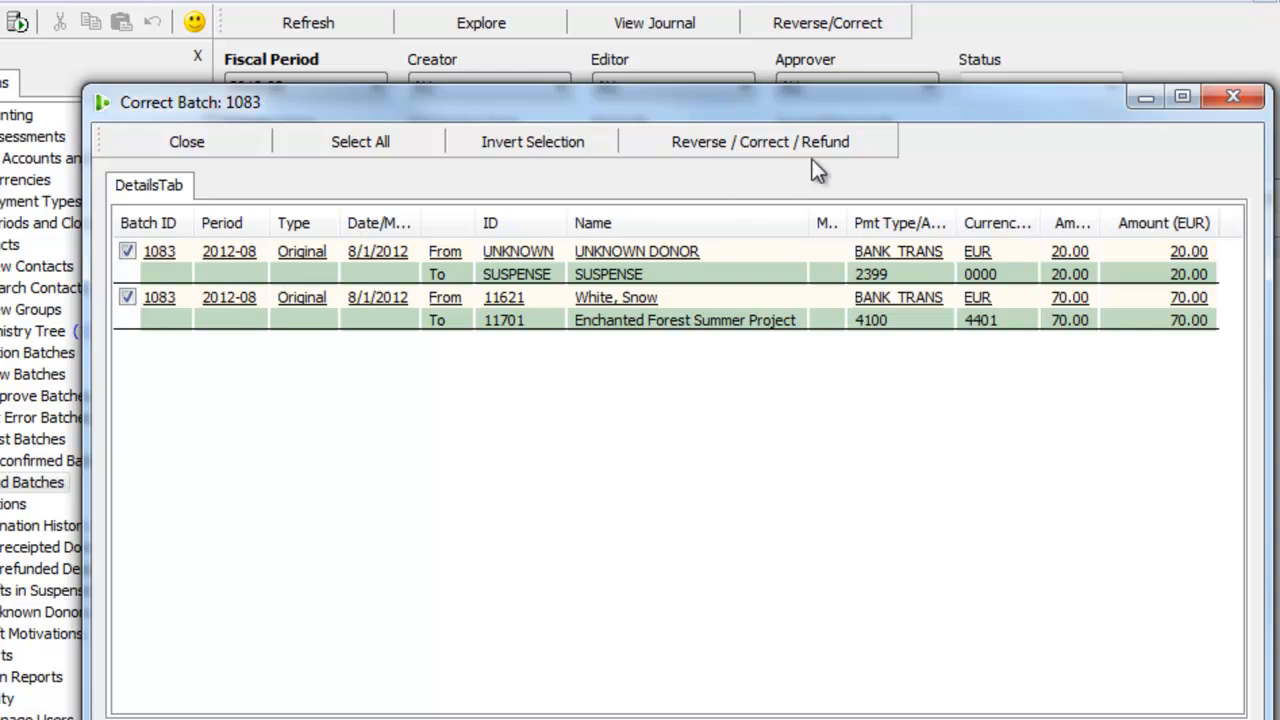
{"action": "left_click", "coordinate": [863, 141]}
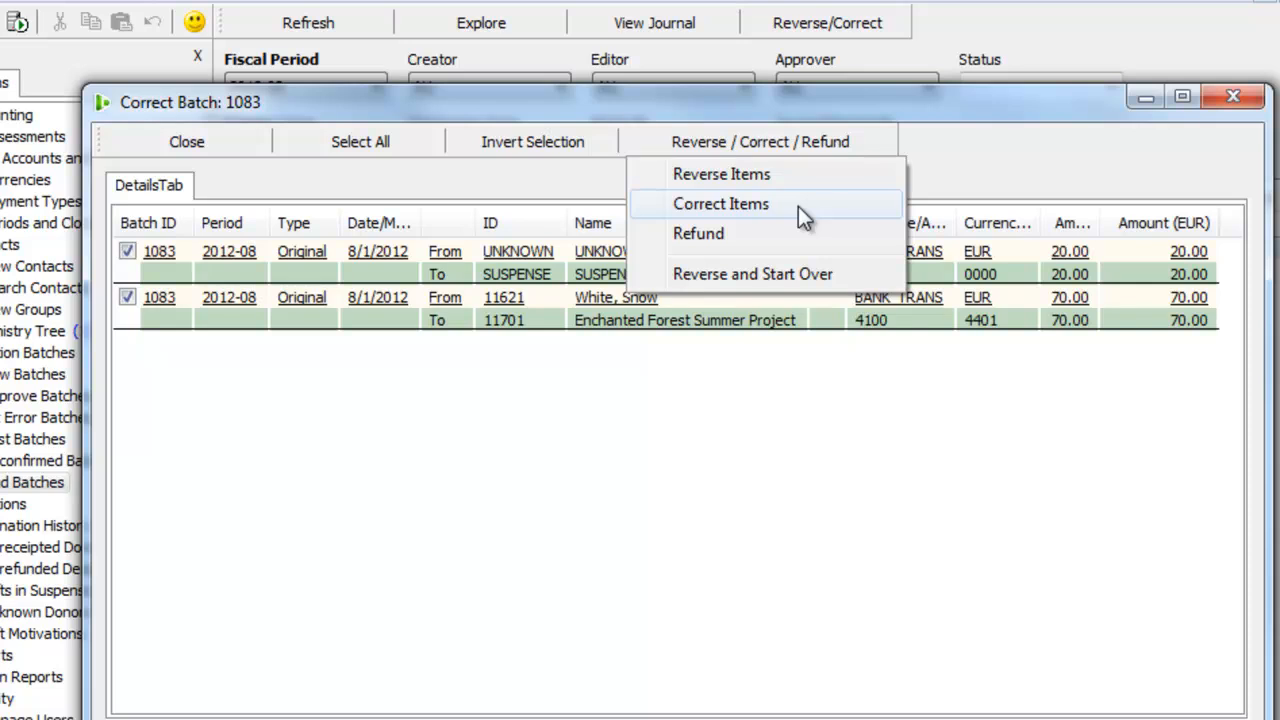
{"action": "left_click", "coordinate": [798, 206]}
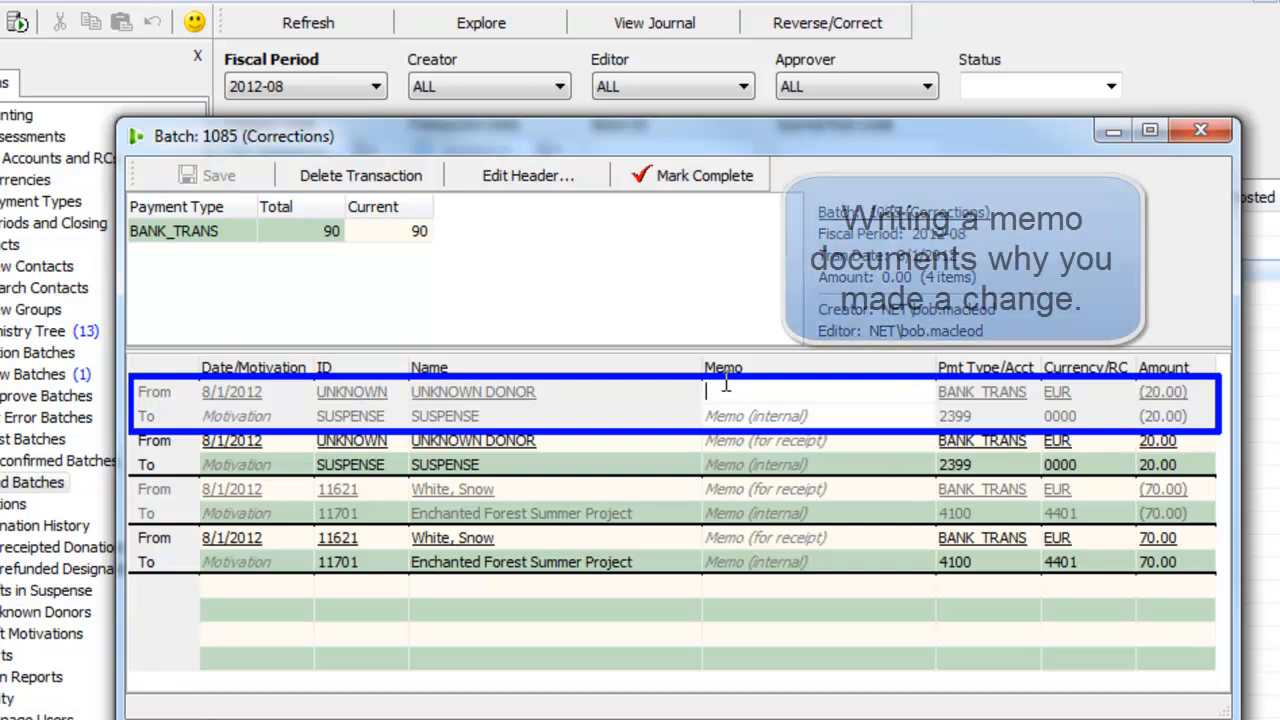
Step: On the unknown donor's reversal entry, enter the receipt memo "Correct donor ID" and the internal memo "Correct designation ID"
{"action": "type", "text": "C"}
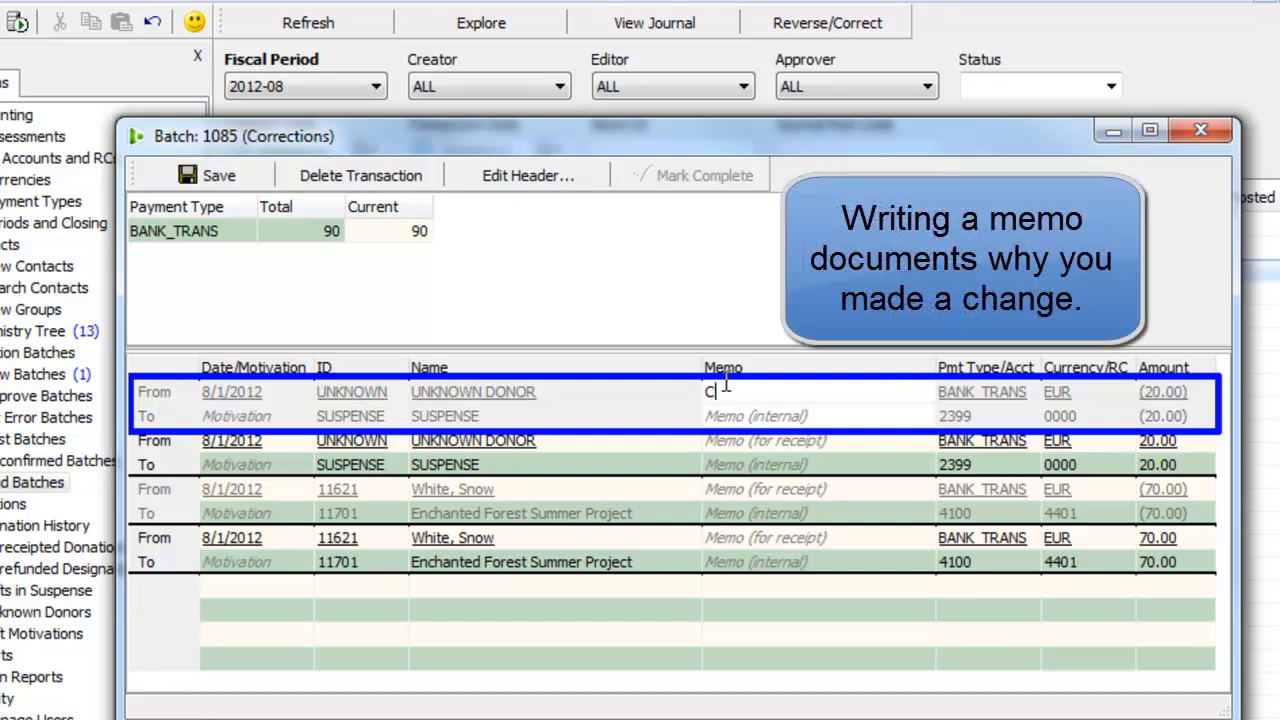
{"action": "type", "text": "orrect donor ID"}
{"action": "left_click", "coordinate": [778, 421]}
{"action": "type", "text": "C"}
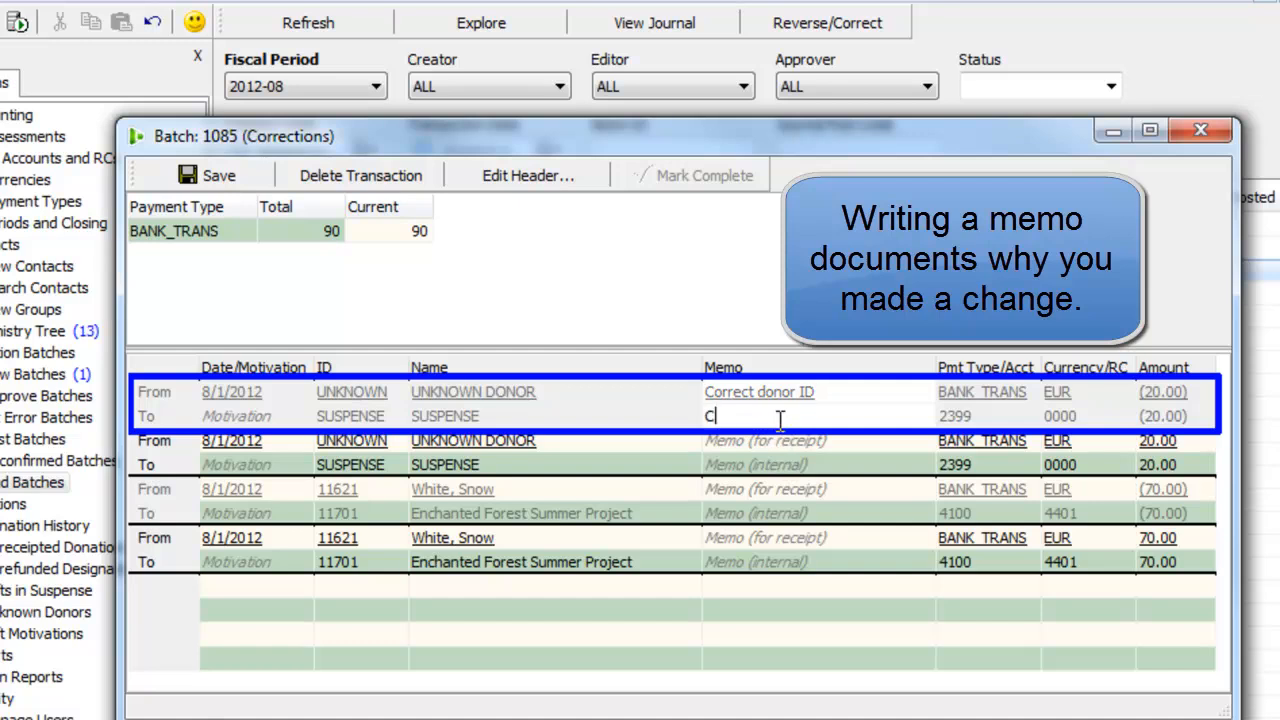
{"action": "type", "text": "orrect designation ID"}
Step: Replace the unknown donor on the 20.00 replacement entry with Mickey and Minnie Mouse, found by searching contacts for "mouse"
{"action": "left_click", "coordinate": [345, 448]}
{"action": "left_click", "coordinate": [507, 441]}
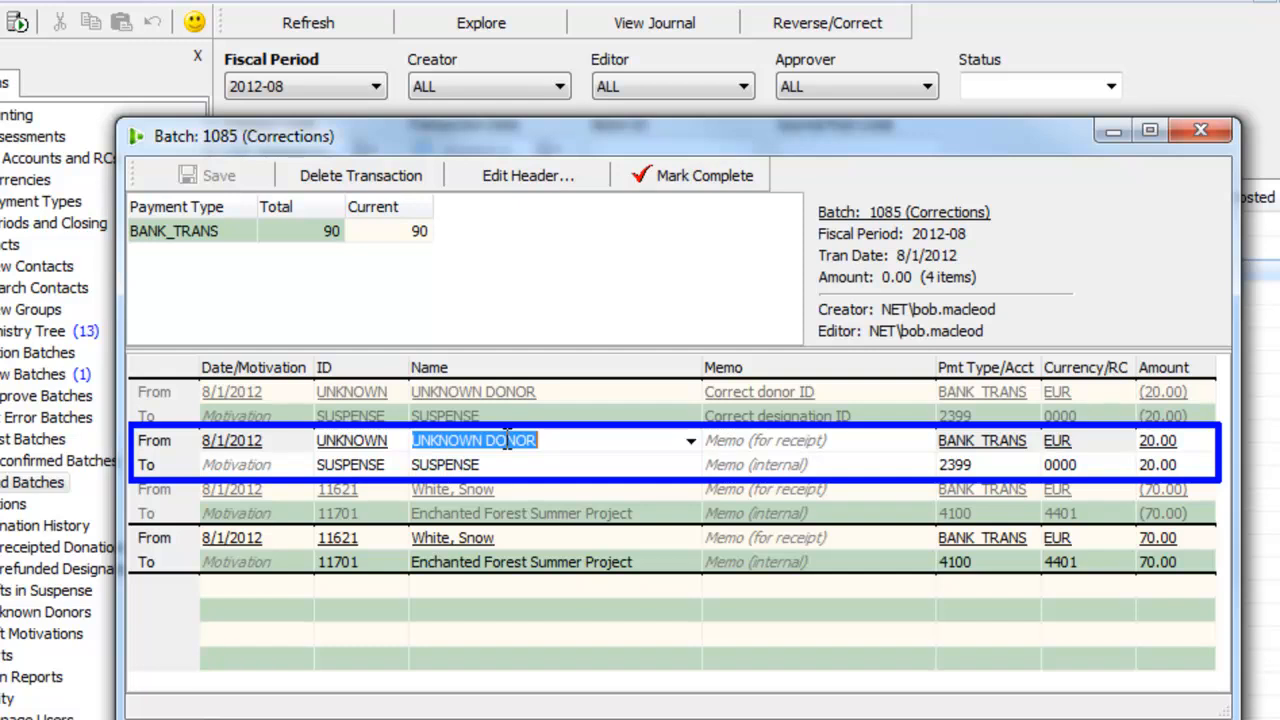
{"action": "type", "text": "mouse"}
{"action": "key", "text": "Return"}
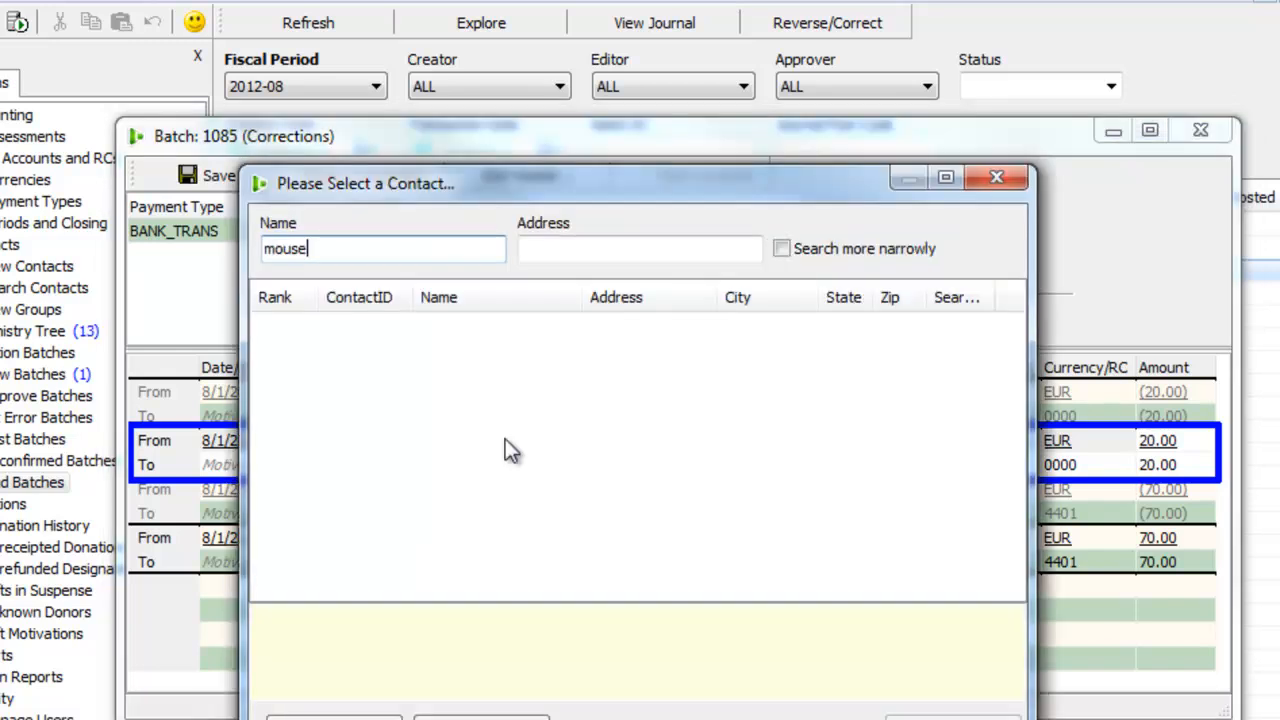
{"action": "key", "text": "Return"}
Step: Change the designation of the 20.00 replacement entry from SUSPENSE to "Parr, Bob and Helen"
{"action": "key", "text": "Return"}
{"action": "type", "text": "parr"}
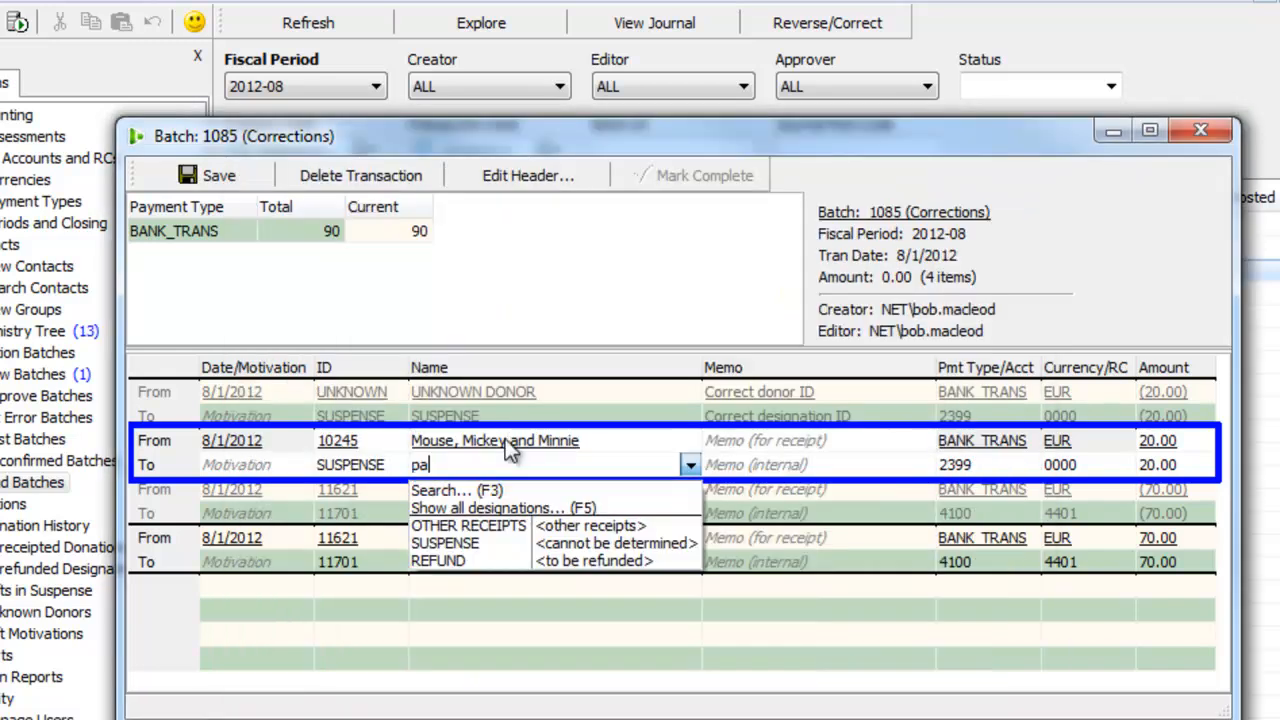
{"action": "key", "text": "Return"}
{"action": "key", "text": "Return"}
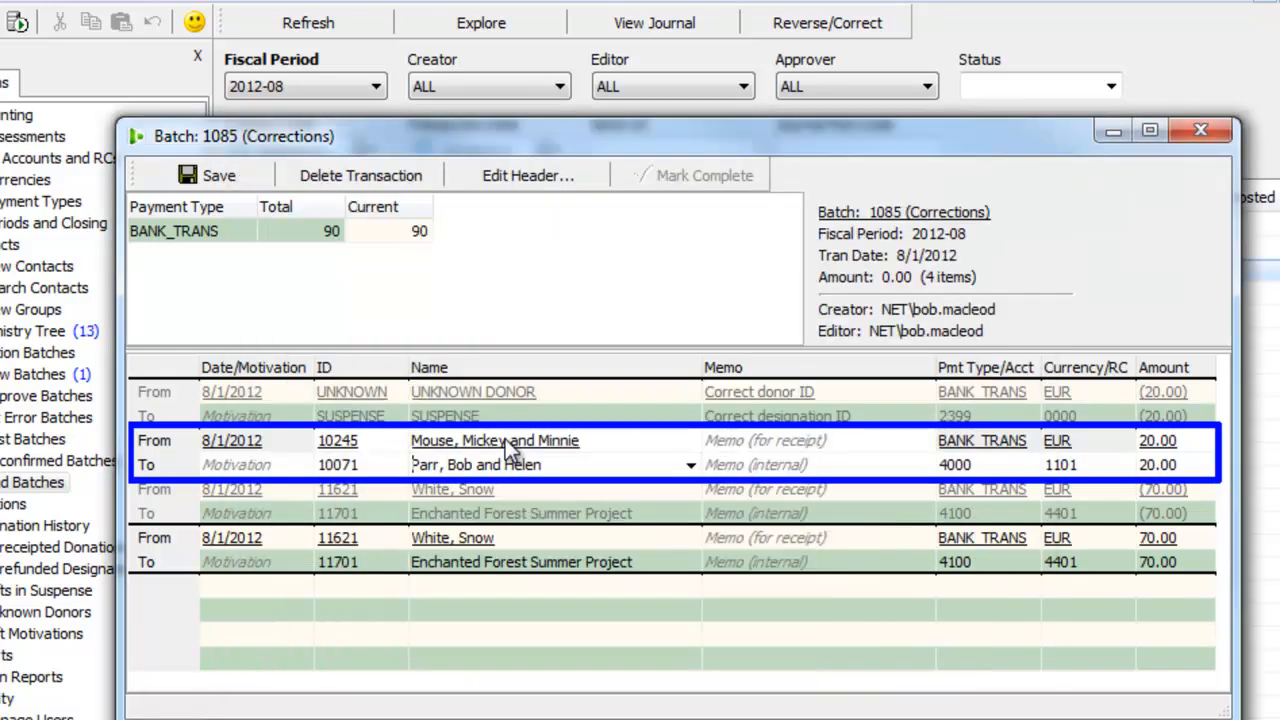
{"action": "key", "text": "Return"}
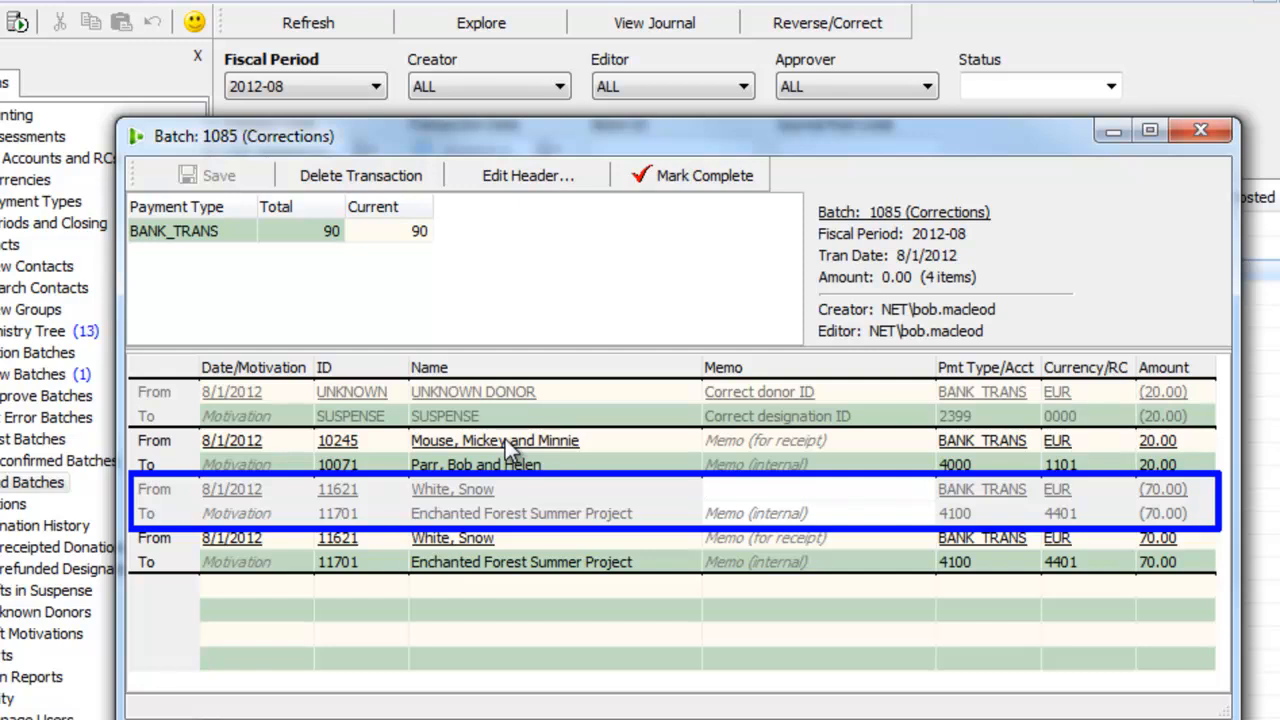
Step: Enter the receipt memo "Correct designation amounts" on the 70.00 reversal entry and leave its internal memo empty
{"action": "type", "text": "Correct designation amounts"}
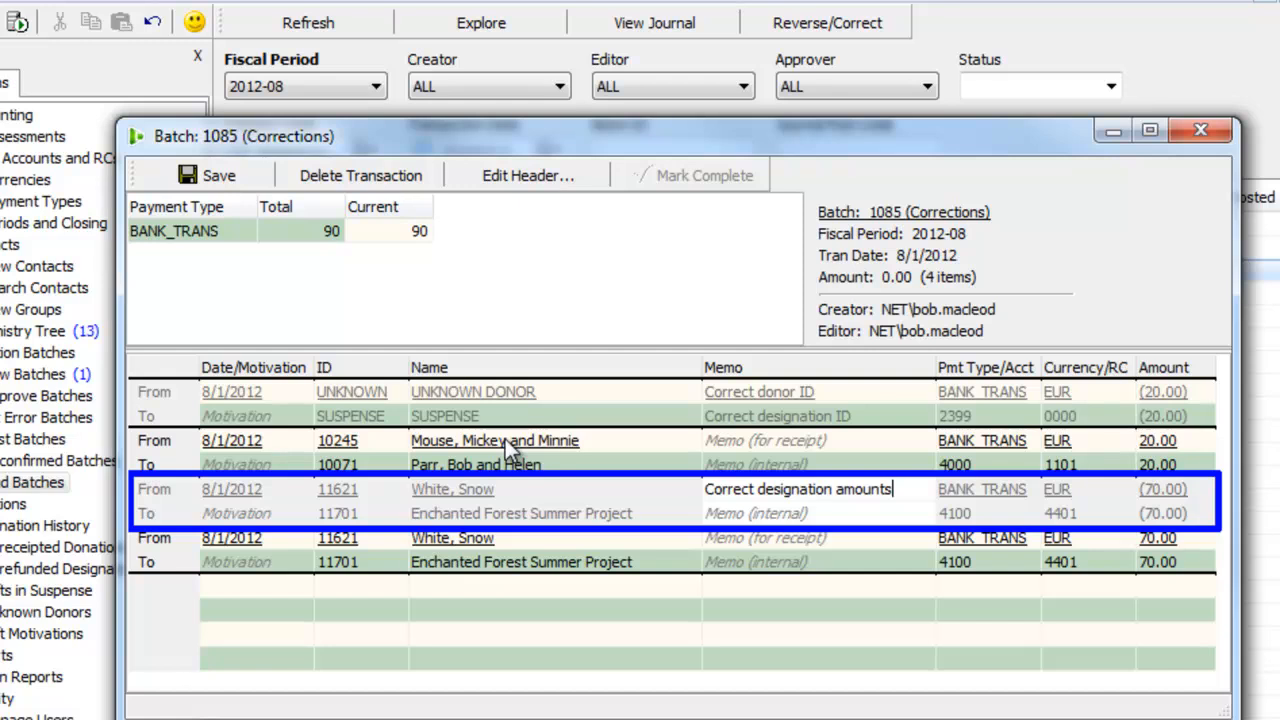
{"action": "key", "text": "Tab"}
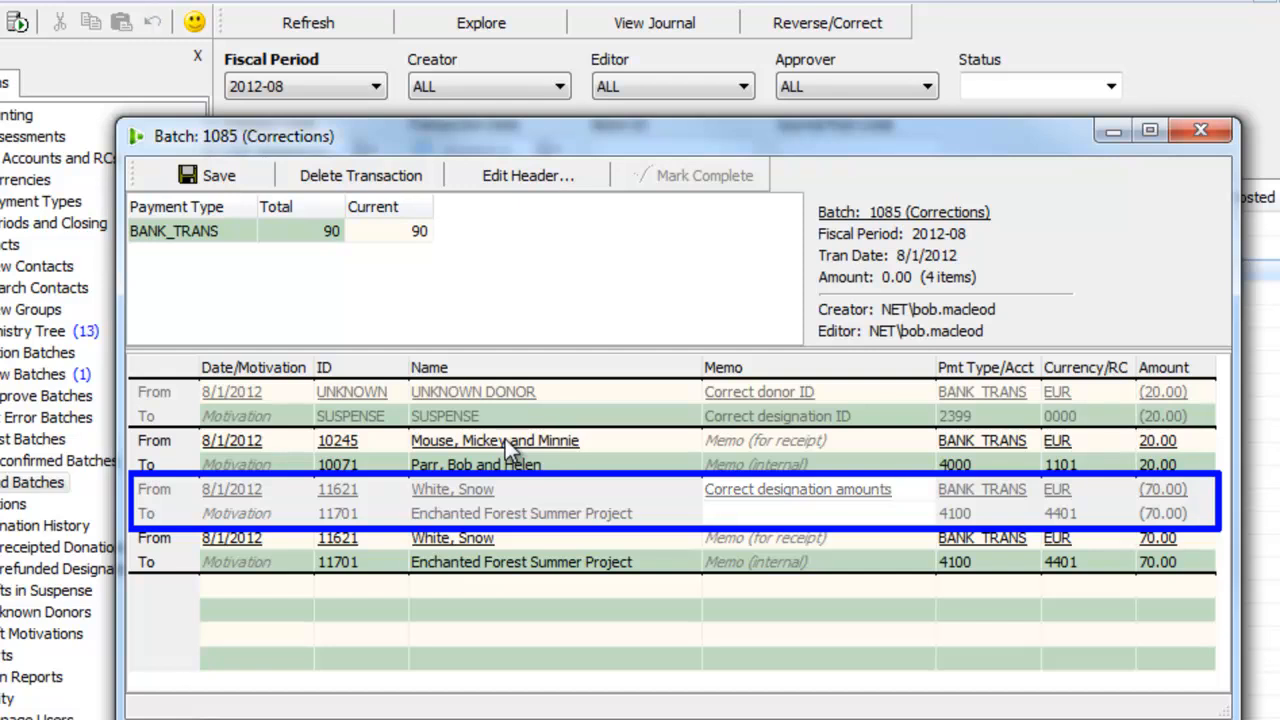
{"action": "key", "text": "Tab"}
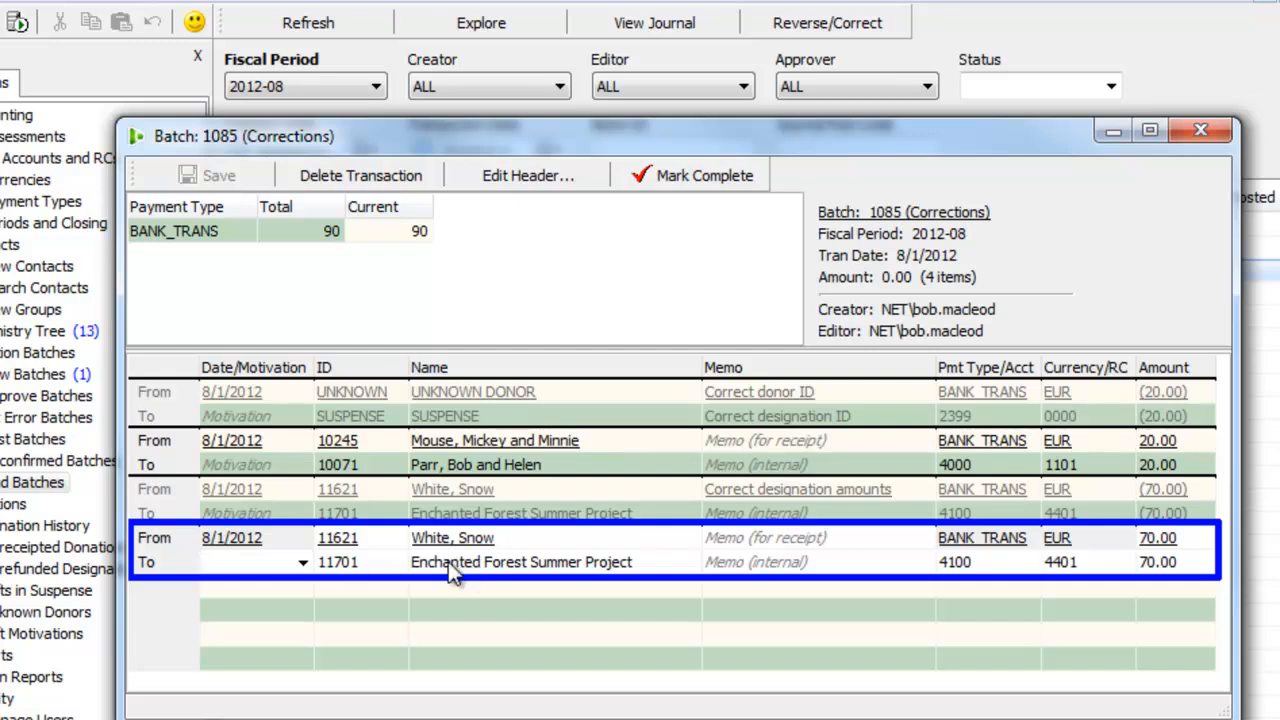
Step: Change the 70.00 replacement entry's designation to "Dwarf, Bashful" with an amount of 10.00, splitting off the remainder
{"action": "left_click", "coordinate": [490, 562]}
{"action": "type", "text": "Dwarf, Bashful"}
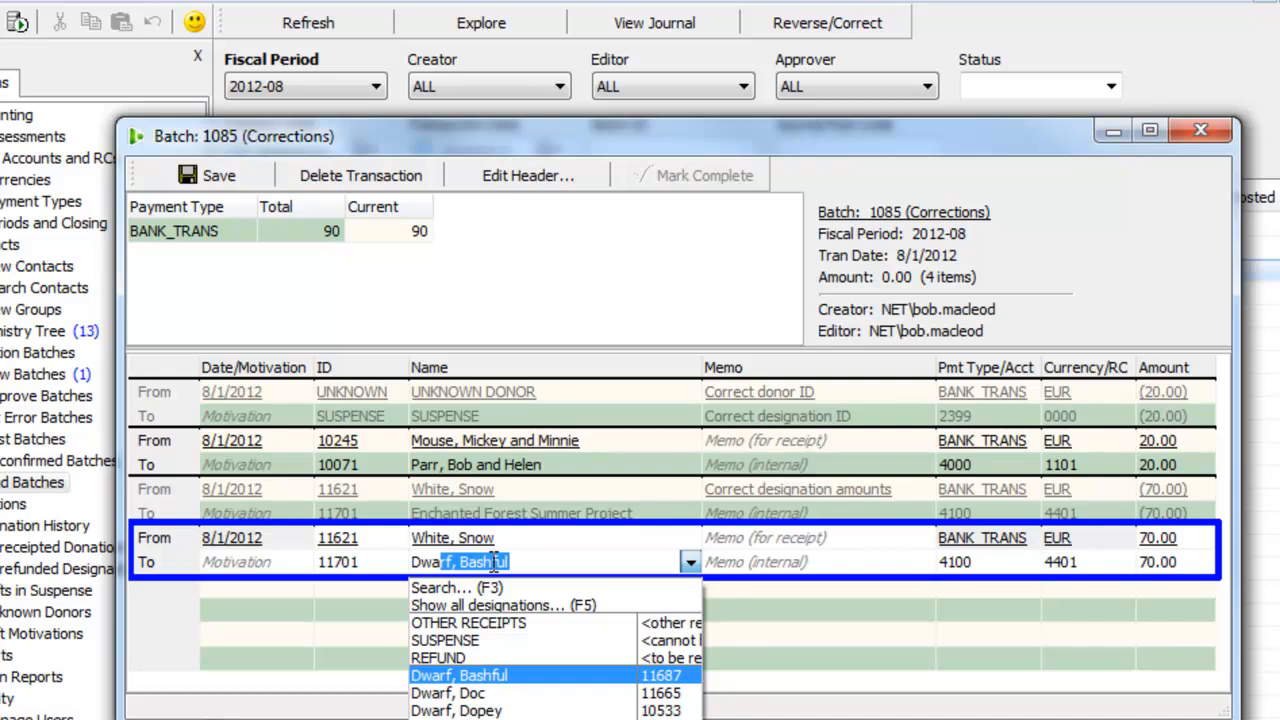
{"action": "key", "text": "Tab"}
{"action": "key", "text": "Tab"}
{"action": "key", "text": "Tab"}
{"action": "key", "text": "Tab"}
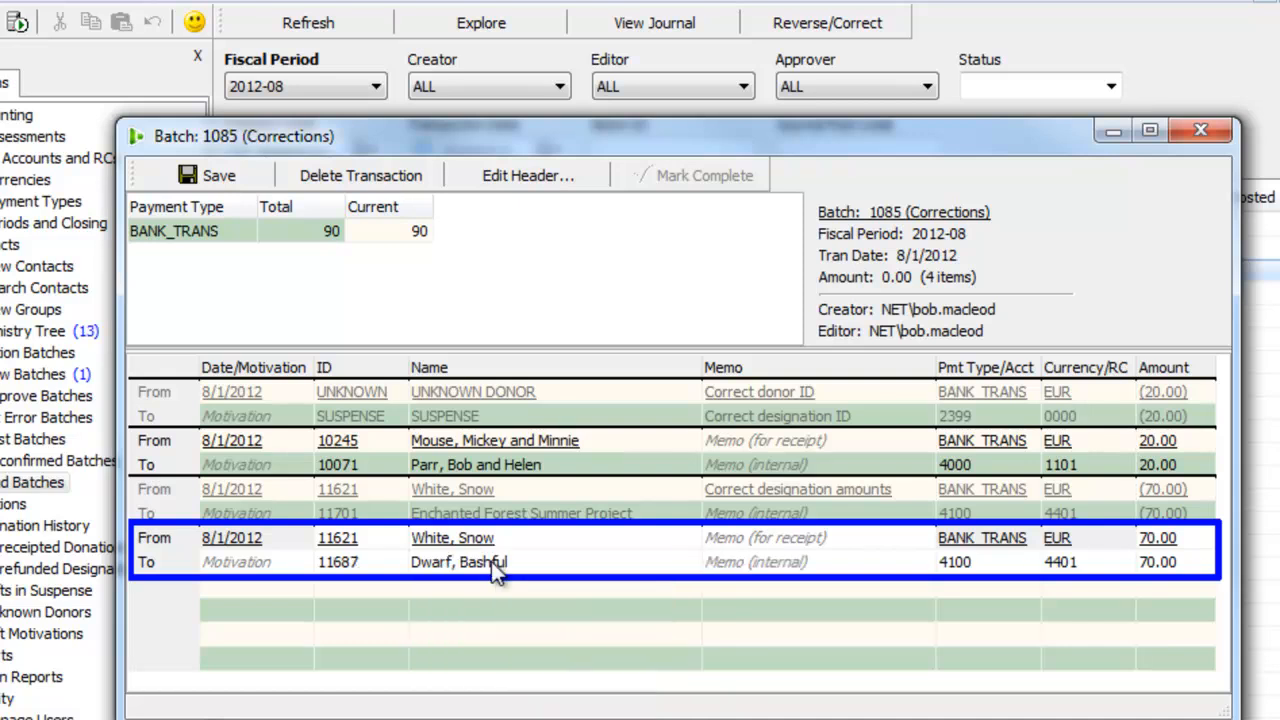
{"action": "type", "text": "10"}
{"action": "key", "text": "Tab"}
{"action": "key", "text": "Tab"}
Step: Assign the second split line of the 70.00 gift to "Dwarf, Sleepy" with an amount of 10.00
{"action": "type", "text": "dw"}
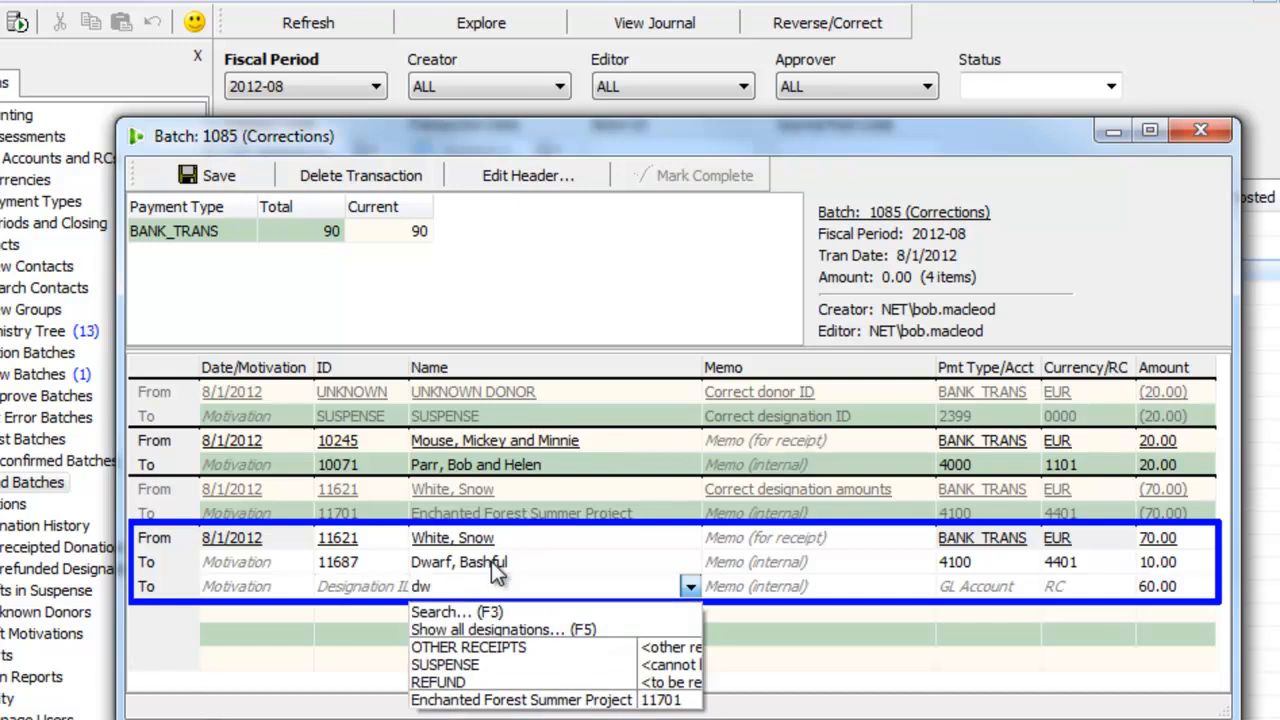
{"action": "key", "text": "F3"}
{"action": "key", "text": "Down"}
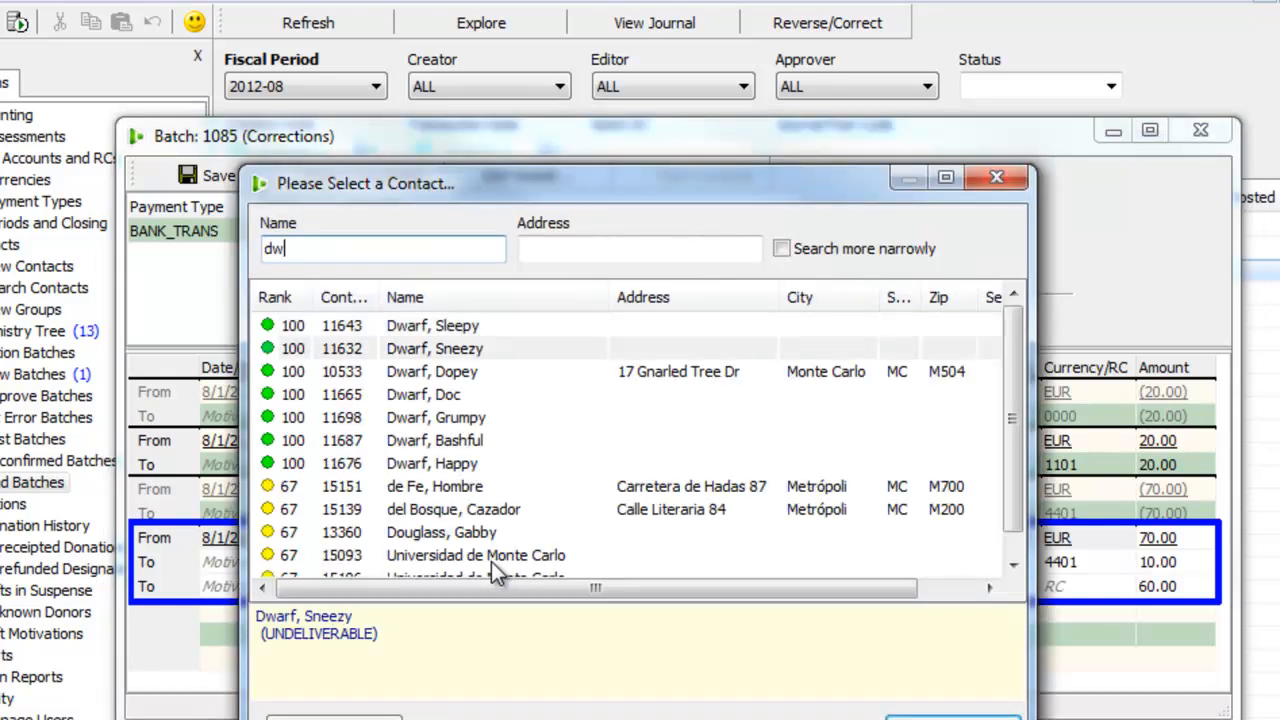
{"action": "key", "text": "Up"}
{"action": "key", "text": "Return"}
{"action": "key", "text": "Tab"}
{"action": "key", "text": "Tab"}
{"action": "key", "text": "Tab"}
{"action": "key", "text": "Tab"}
{"action": "type", "text": "10"}
Step: Assign the third split line of the 70.00 gift to "Dwarf, Sneezy" with an amount of 10.00
{"action": "key", "text": "Tab"}
{"action": "key", "text": "Tab"}
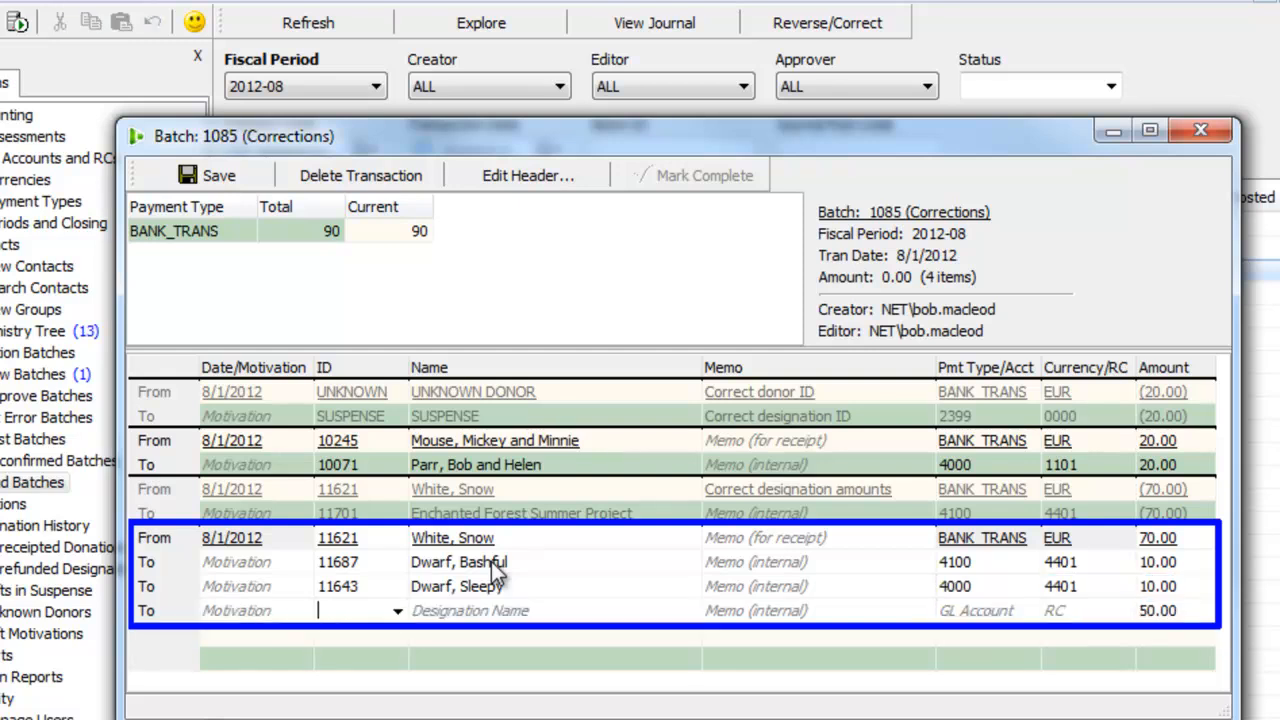
Step: Assign the fourth split line of the 70.00 gift to "Dwarf, Dopey" with an amount of 10.00
{"action": "key", "text": "Tab"}
{"action": "key", "text": "Tab"}
{"action": "key", "text": "Tab"}
{"action": "key", "text": "Tab"}
{"action": "type", "text": "10"}
{"action": "key", "text": "Tab"}
Step: Assign the fifth split line of the 70.00 gift to "Dwarf, Doc" with an amount of 10.00
{"action": "key", "text": "Tab"}
{"action": "key", "text": "Tab"}
{"action": "type", "text": "Dwarf, Dopey"}
{"action": "key", "text": "Tab"}
{"action": "key", "text": "Tab"}
{"action": "key", "text": "Tab"}
{"action": "key", "text": "Tab"}
{"action": "type", "text": "10"}
{"action": "key", "text": "Tab"}
{"action": "key", "text": "Tab"}
{"action": "key", "text": "Tab"}
{"action": "type", "text": "dwarf, doc"}
{"action": "key", "text": "Tab"}
Step: Assign the sixth split line of the 70.00 gift to "Dwarf, Grumpy" with an amount of 10.00
{"action": "key", "text": "Tab"}
{"action": "key", "text": "Tab"}
{"action": "key", "text": "Tab"}
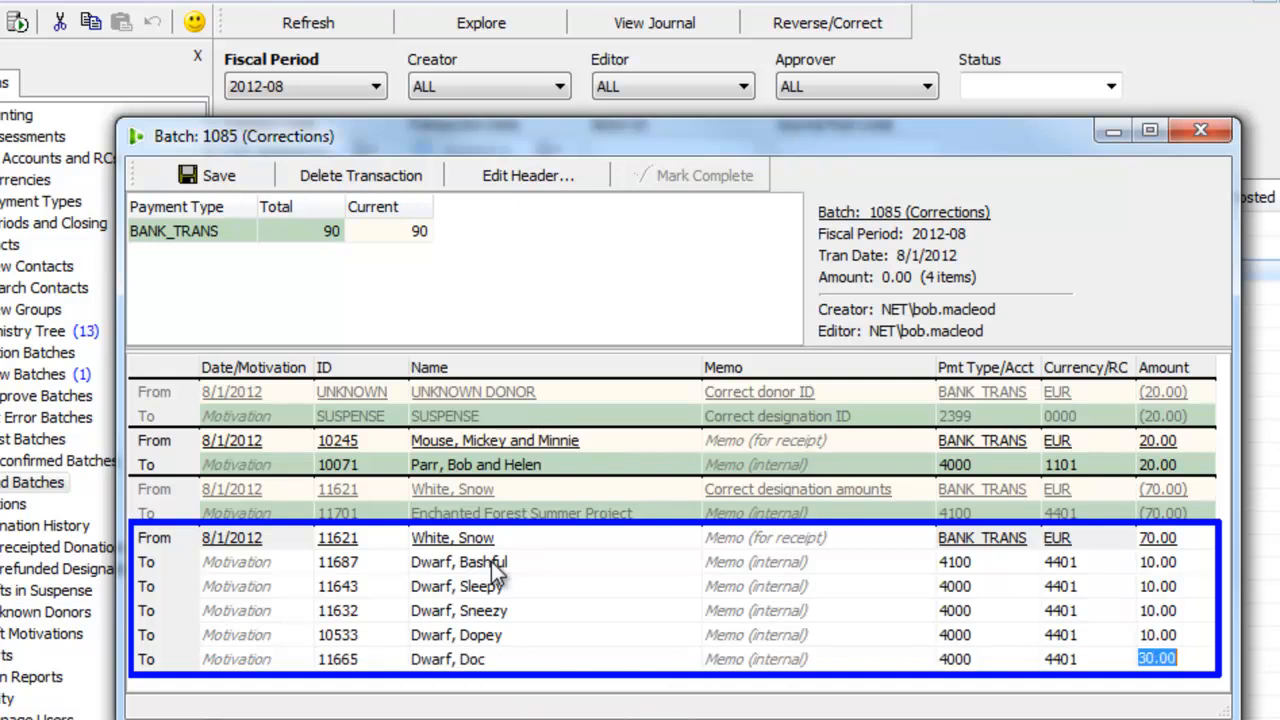
{"action": "type", "text": "10"}
{"action": "key", "text": "Tab"}
{"action": "key", "text": "Tab"}
{"action": "key", "text": "Tab"}
{"action": "type", "text": "dwarf, grumpy"}
{"action": "key", "text": "Tab"}
{"action": "key", "text": "Tab"}
{"action": "key", "text": "Tab"}
{"action": "key", "text": "Tab"}
{"action": "type", "text": "10"}
Step: Assign the last split line of the 70.00 gift to "Dwarf, Happy" and save the corrections batch
{"action": "key", "text": "Tab"}
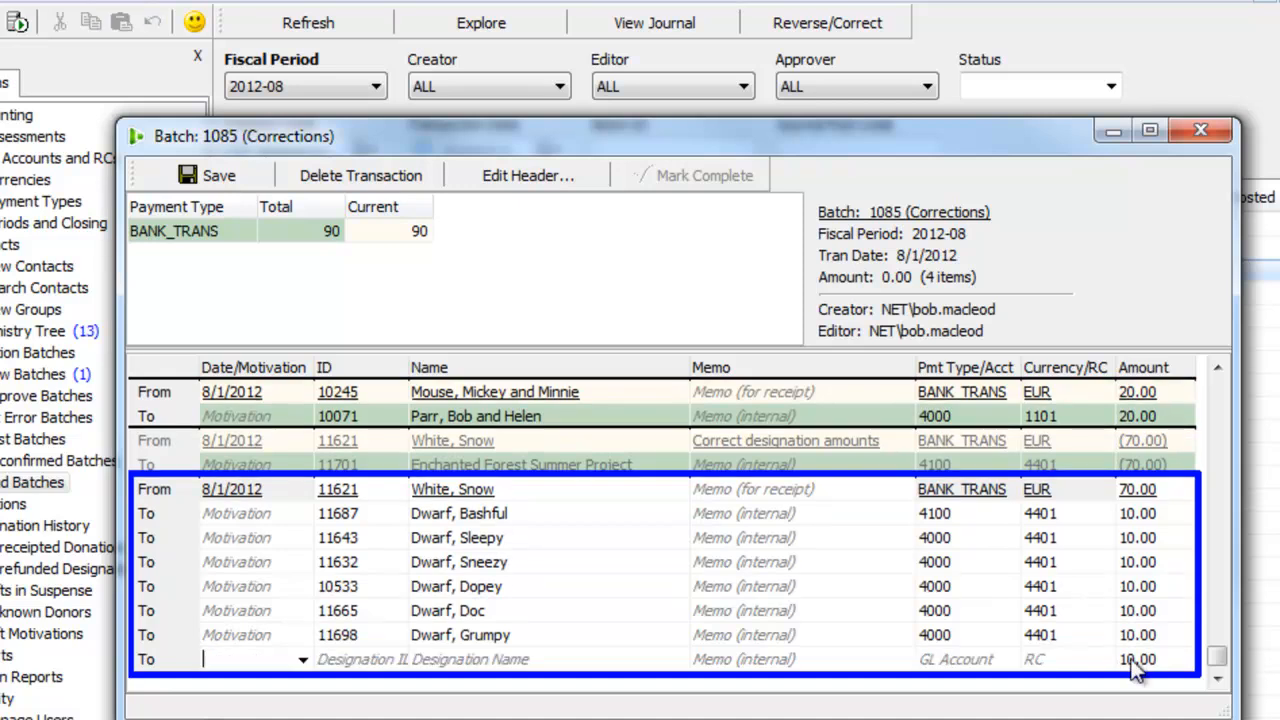
{"action": "key", "text": "Tab"}
{"action": "key", "text": "Tab"}
{"action": "type", "text": "dwa"}
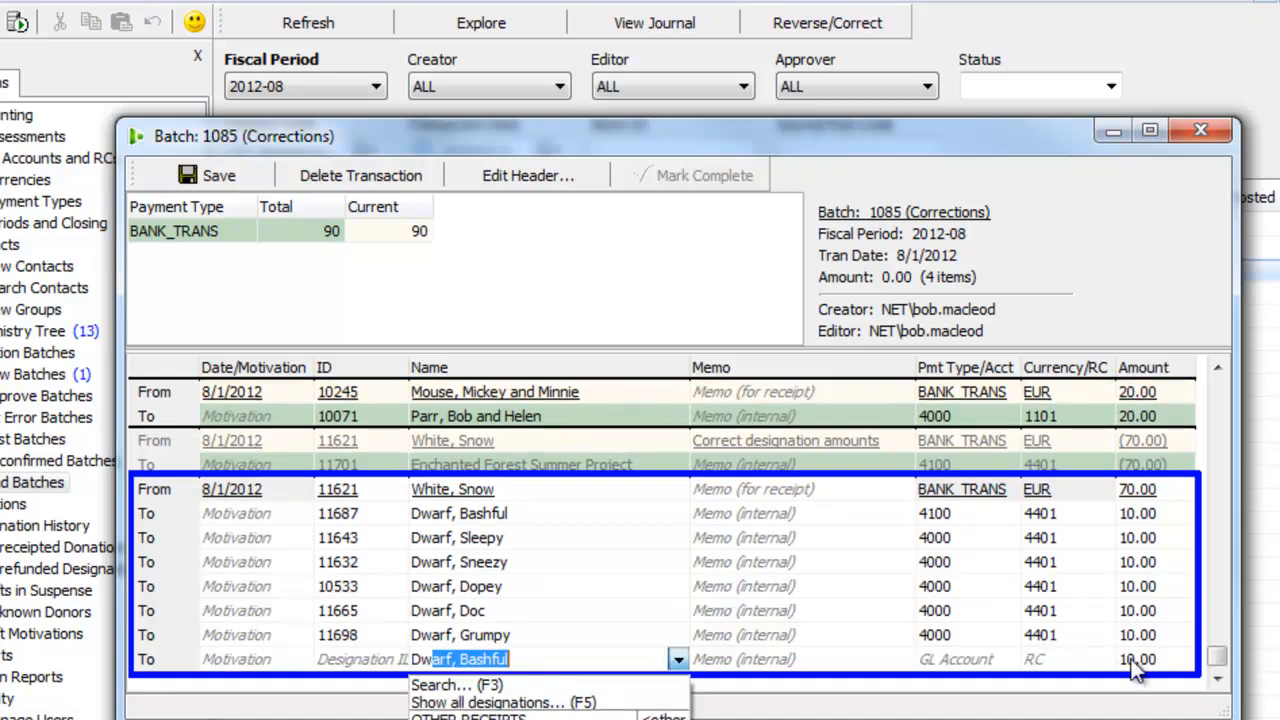
{"action": "type", "text": "r"}
{"action": "key", "text": "F3"}
{"action": "key", "text": "Down"}
{"action": "key", "text": "Down"}
{"action": "key", "text": "Down"}
{"action": "key", "text": "Down"}
{"action": "key", "text": "Down"}
{"action": "key", "text": "Return"}
{"action": "key", "text": "Tab"}
{"action": "key", "text": "Tab"}
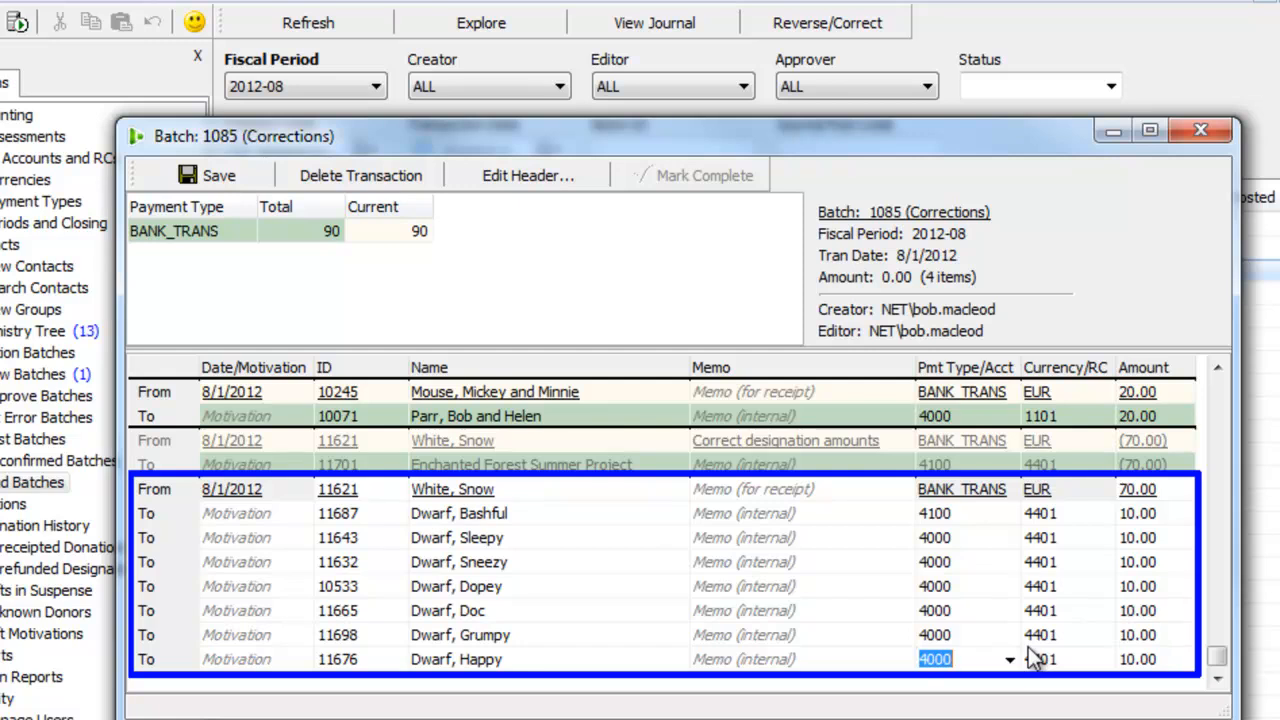
{"action": "key", "text": "ctrl+s"}
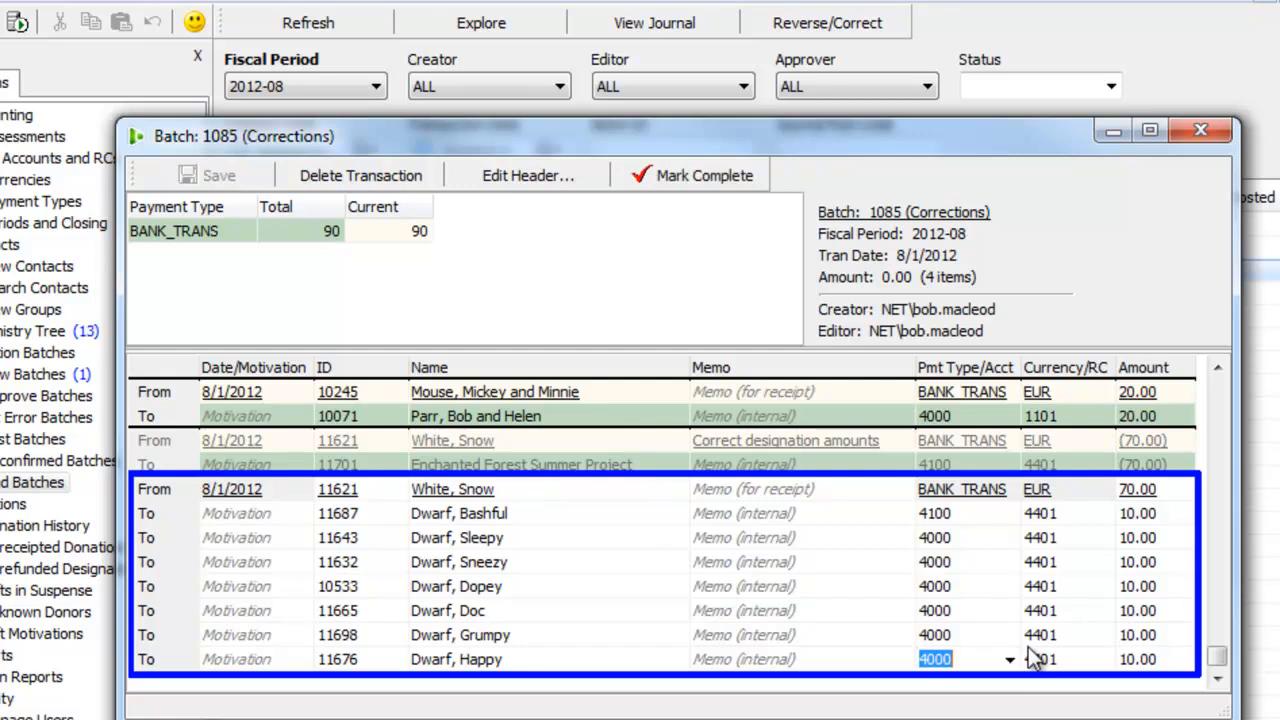
Step: Mark corrections batch 1085 complete and approve it
{"action": "left_click", "coordinate": [753, 172]}
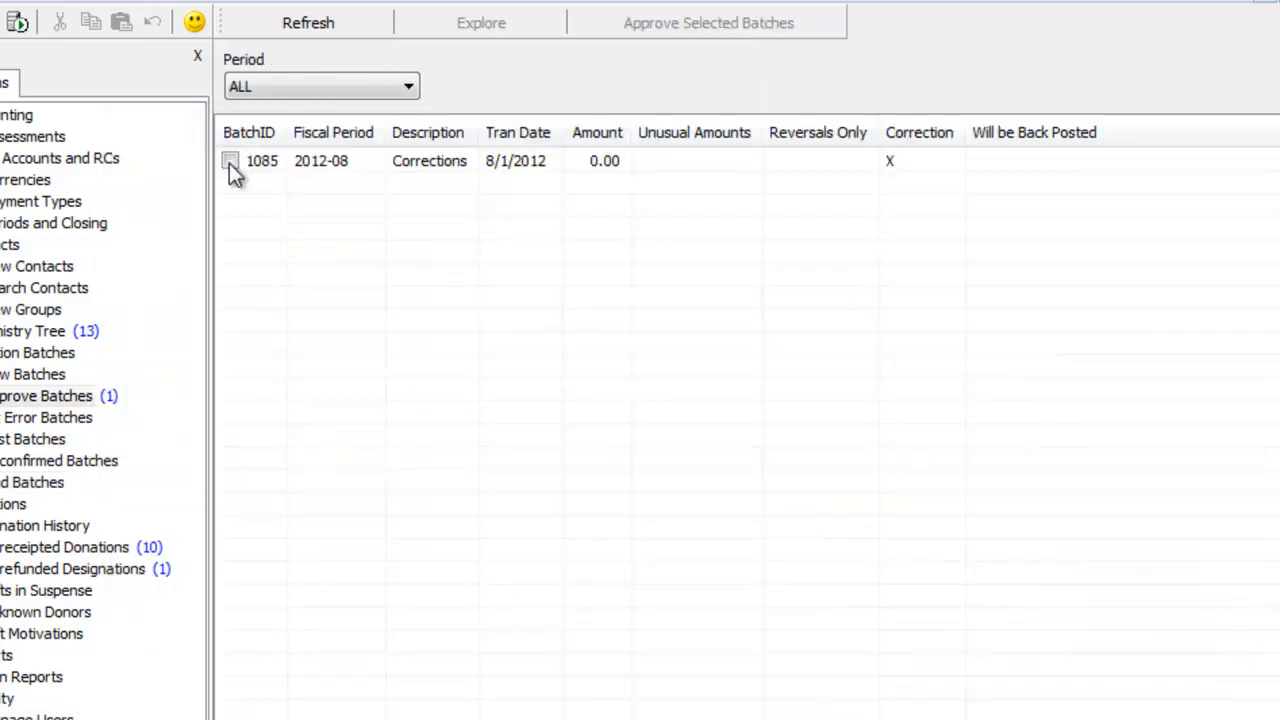
{"action": "left_click", "coordinate": [230, 160]}
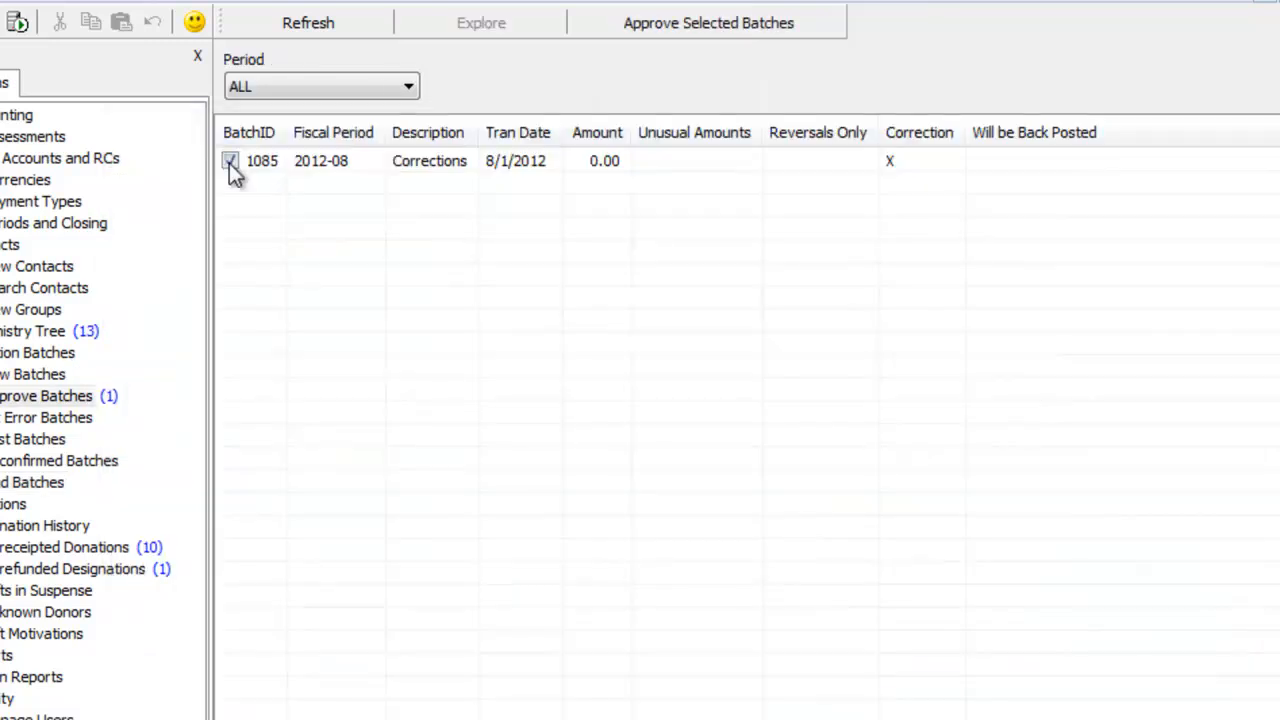
{"action": "left_click", "coordinate": [667, 27]}
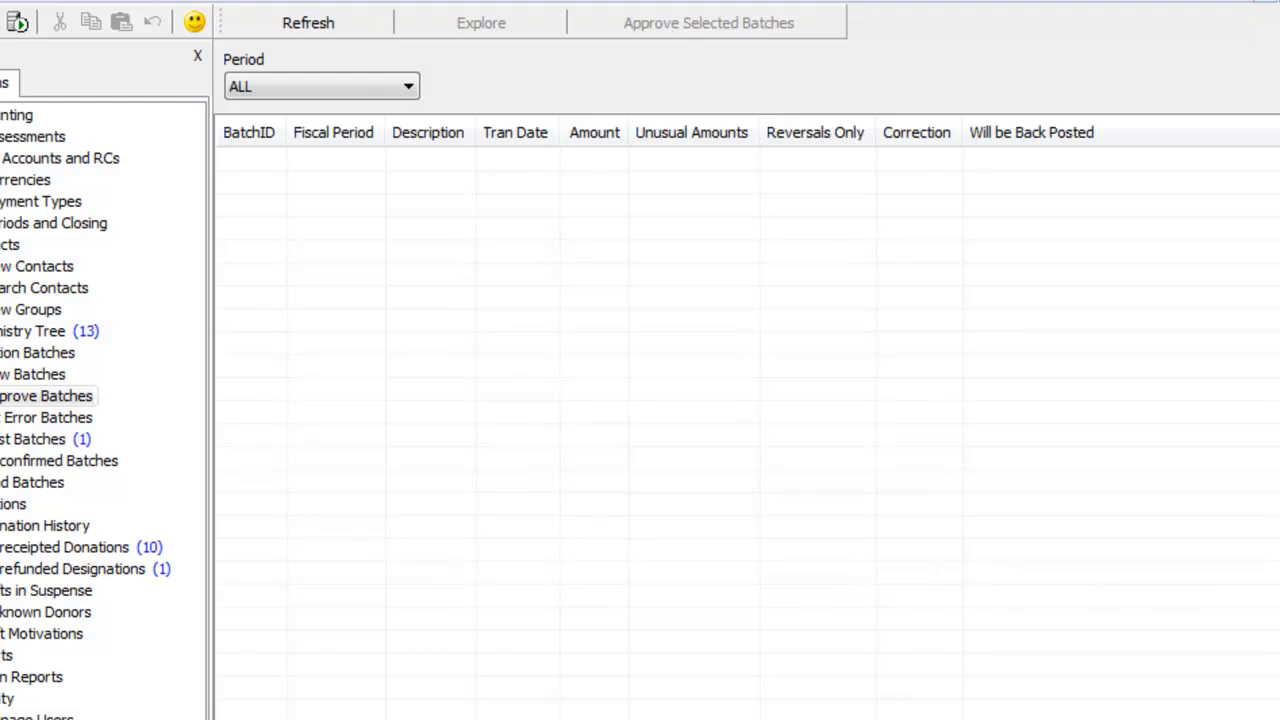
Step: Post the approved corrections batch 1085
{"action": "left_click", "coordinate": [70, 442]}
{"action": "left_click", "coordinate": [388, 165]}
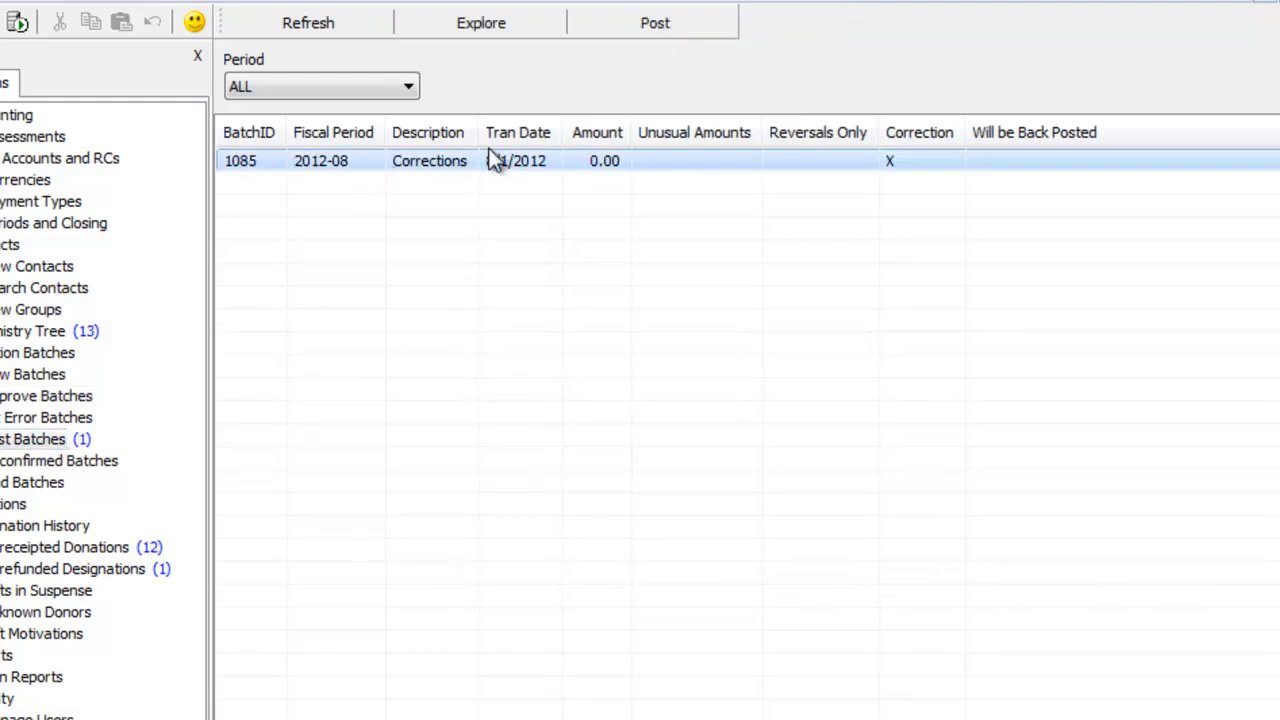
{"action": "left_click", "coordinate": [664, 23]}
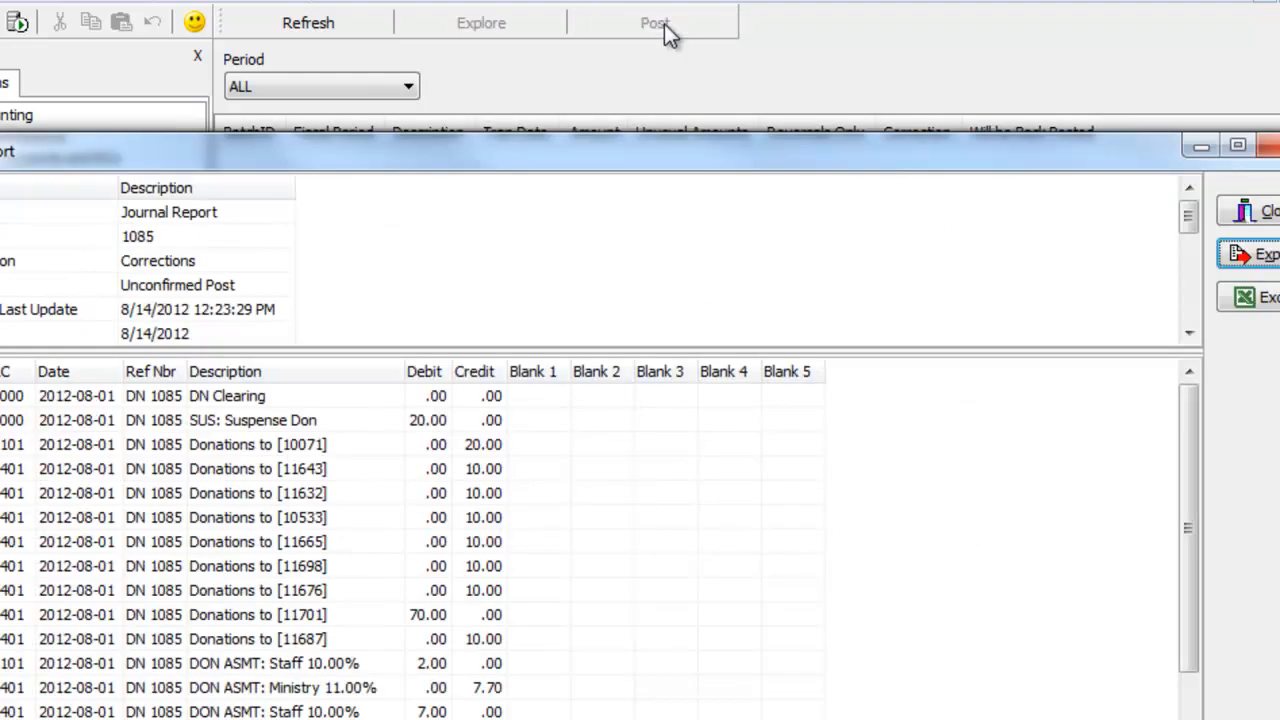
Step: Examine the suspense and donation debit and credit lines in the journal report for batch 1085
{"action": "left_click_drag", "start_coordinate": [480, 176], "coordinate": [663, 171]}
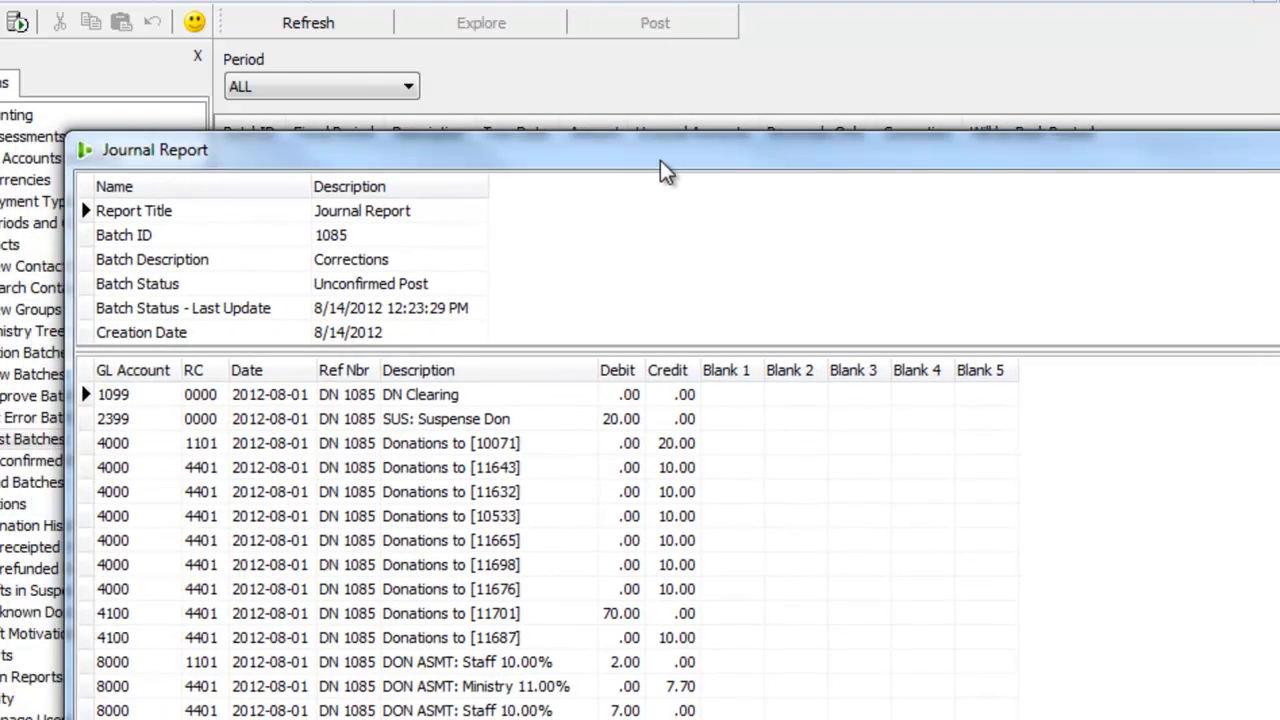
{"action": "left_click", "coordinate": [618, 420]}
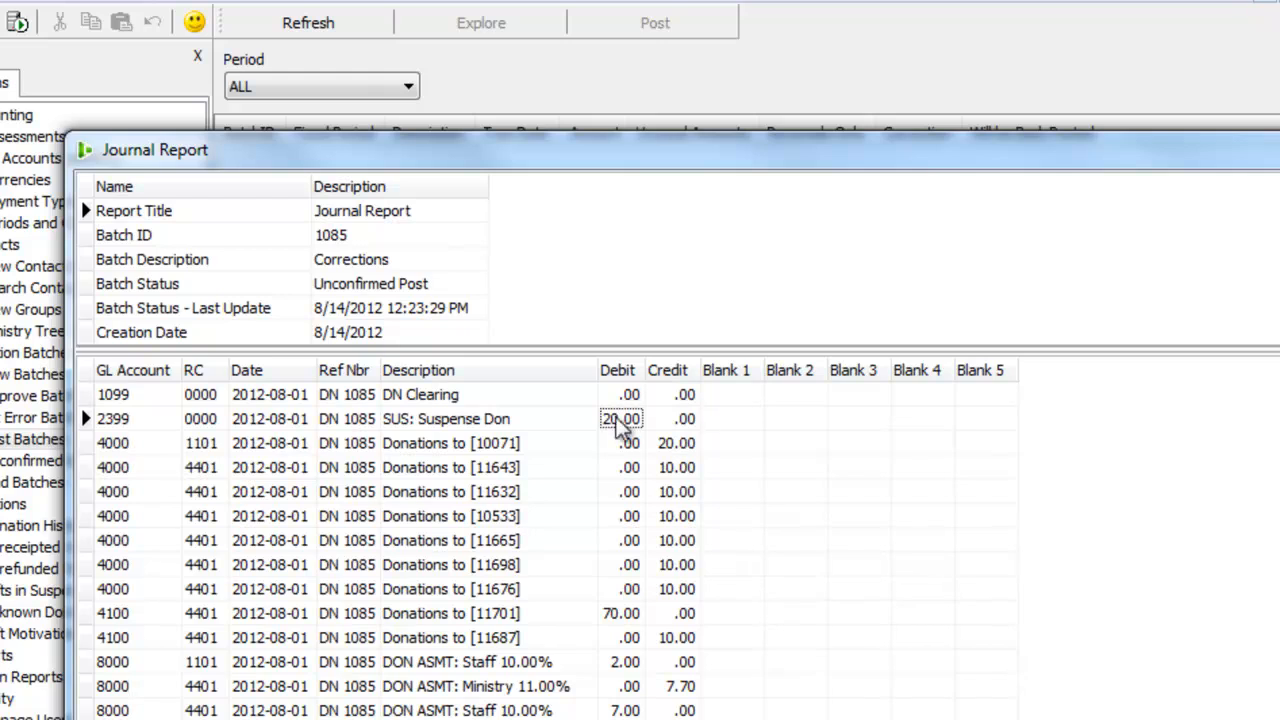
{"action": "left_click", "coordinate": [683, 448]}
{"action": "left_click", "coordinate": [687, 470]}
{"action": "left_click", "coordinate": [688, 495]}
{"action": "left_click", "coordinate": [693, 518]}
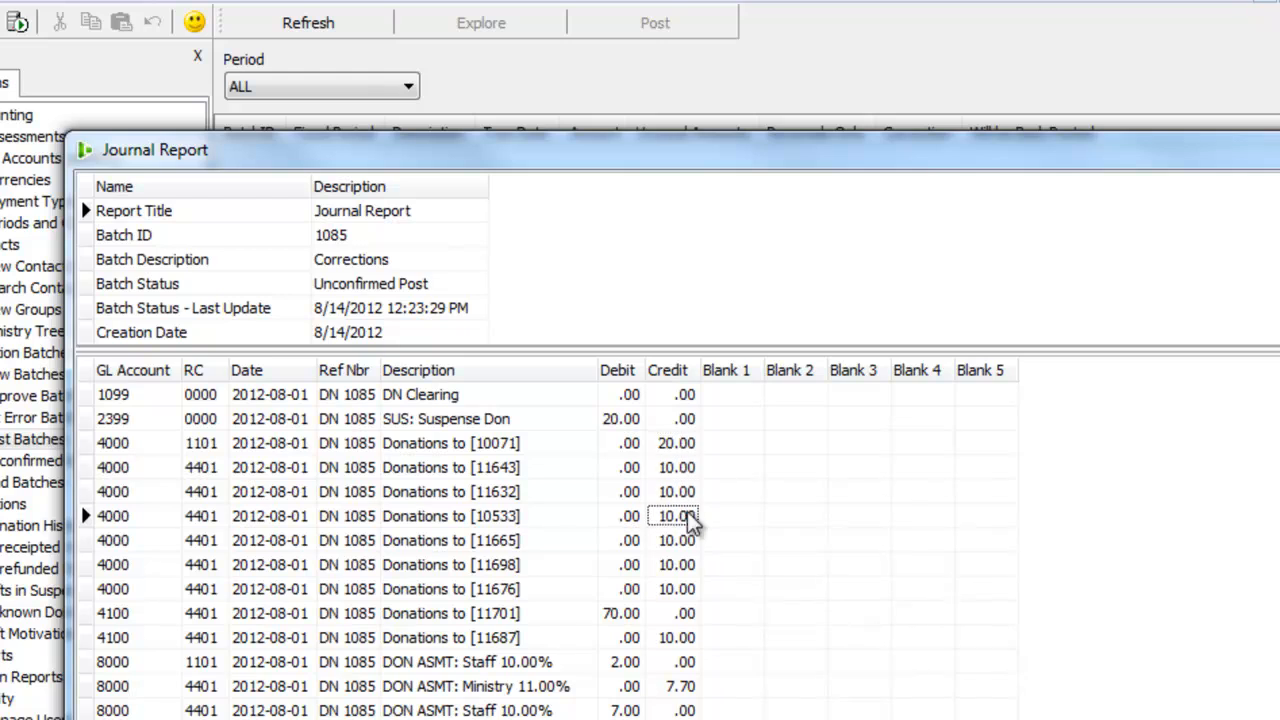
{"action": "left_click", "coordinate": [695, 542]}
{"action": "left_click", "coordinate": [696, 566]}
{"action": "left_click", "coordinate": [692, 600]}
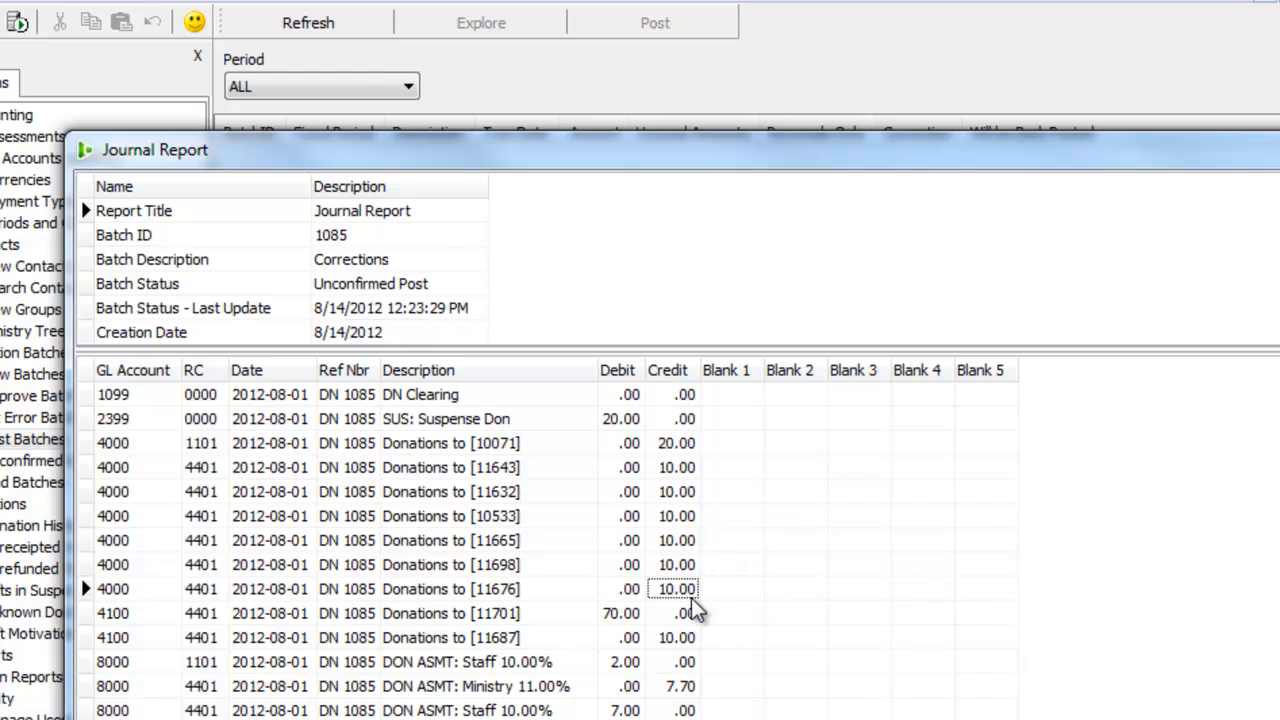
{"action": "left_click", "coordinate": [632, 617]}
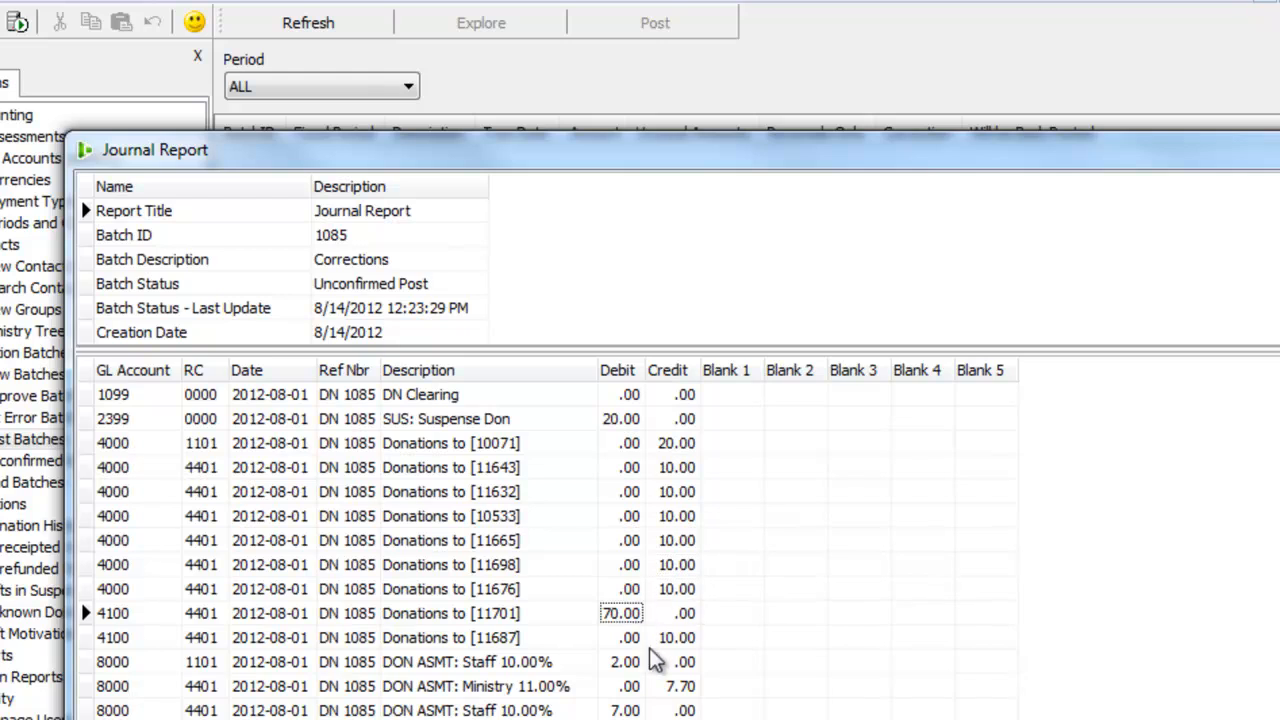
Step: Examine the staff donation assessment debit lines in the journal report for batch 1085 and close the report
{"action": "left_click", "coordinate": [634, 664]}
{"action": "left_click", "coordinate": [626, 710]}
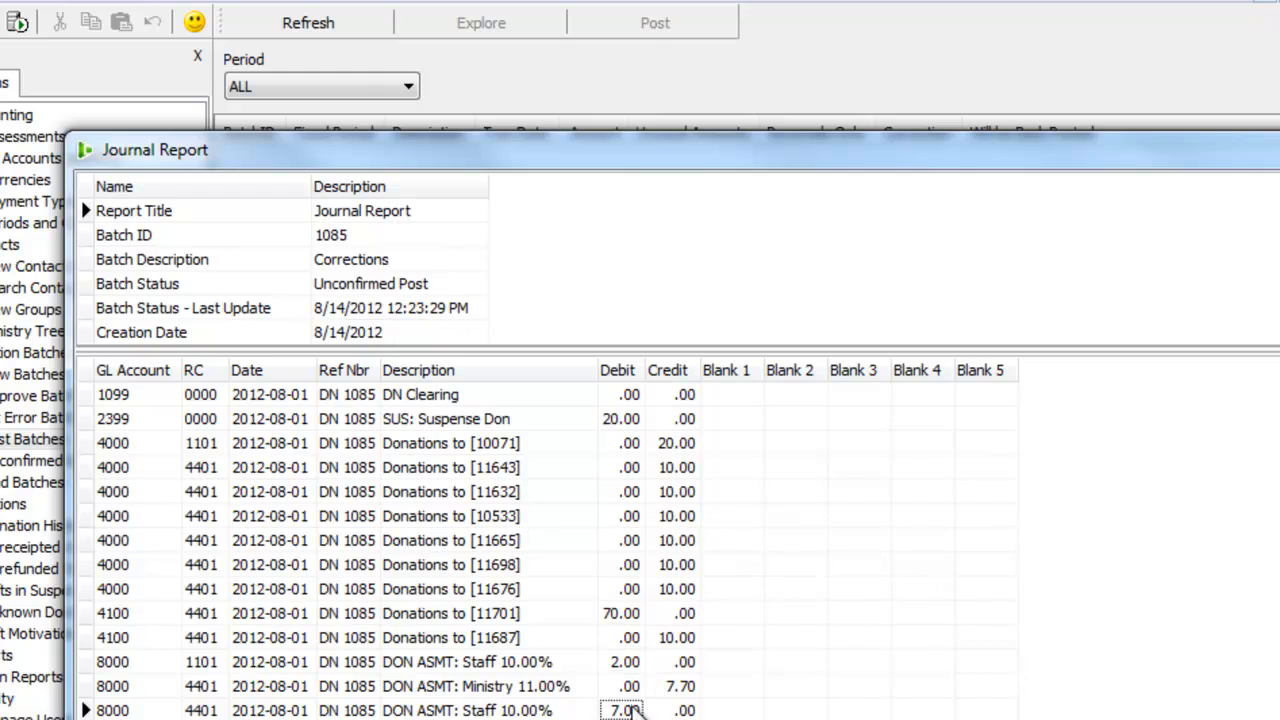
{"action": "double_click", "coordinate": [1040, 165]}
{"action": "left_click", "coordinate": [1240, 224]}
Step: Open Snow White's donation history in the contact records with the side lists hidden, and review the batch 1083 original and batch 1085 correction entries
{"action": "left_click", "coordinate": [100, 275]}
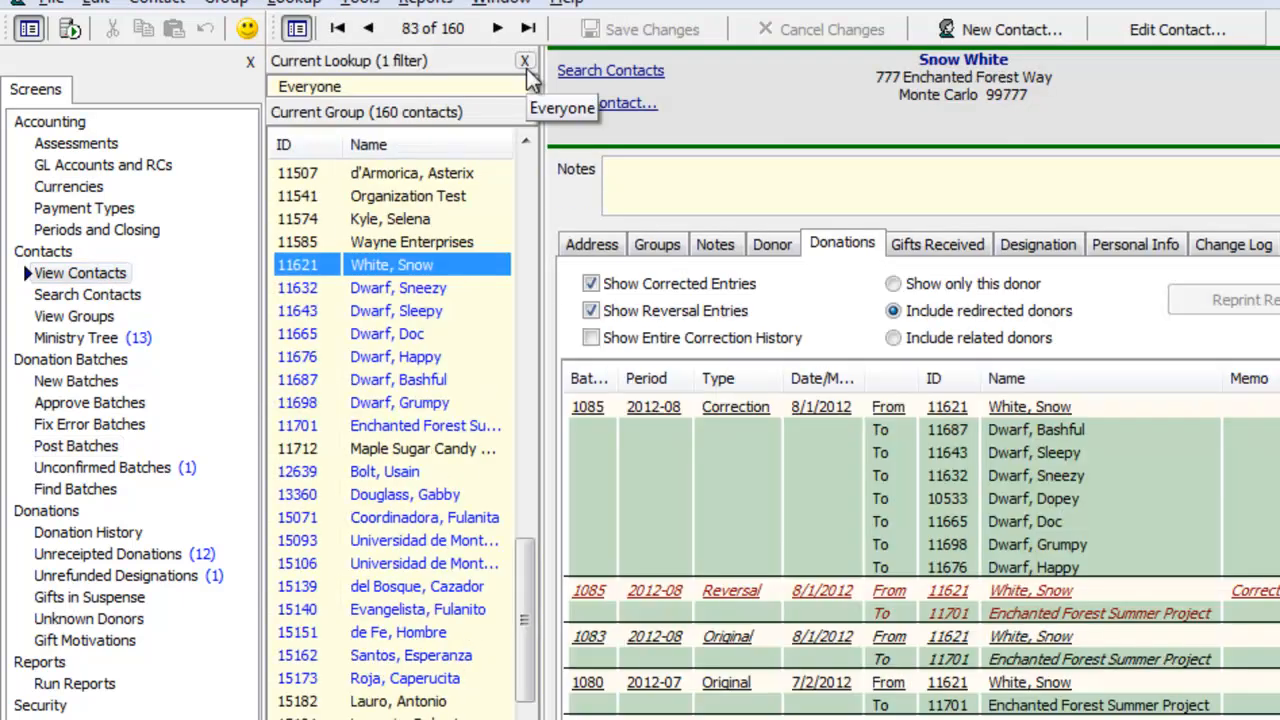
{"action": "left_click", "coordinate": [524, 63]}
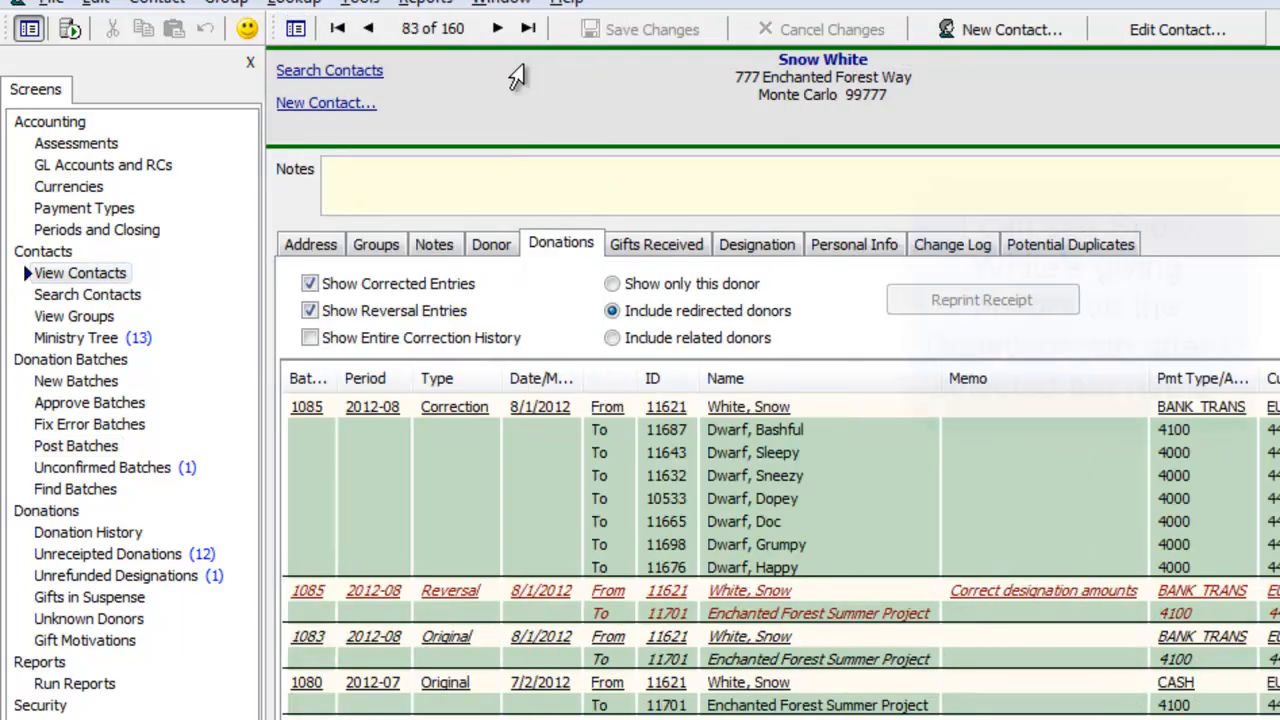
{"action": "left_click", "coordinate": [768, 660]}
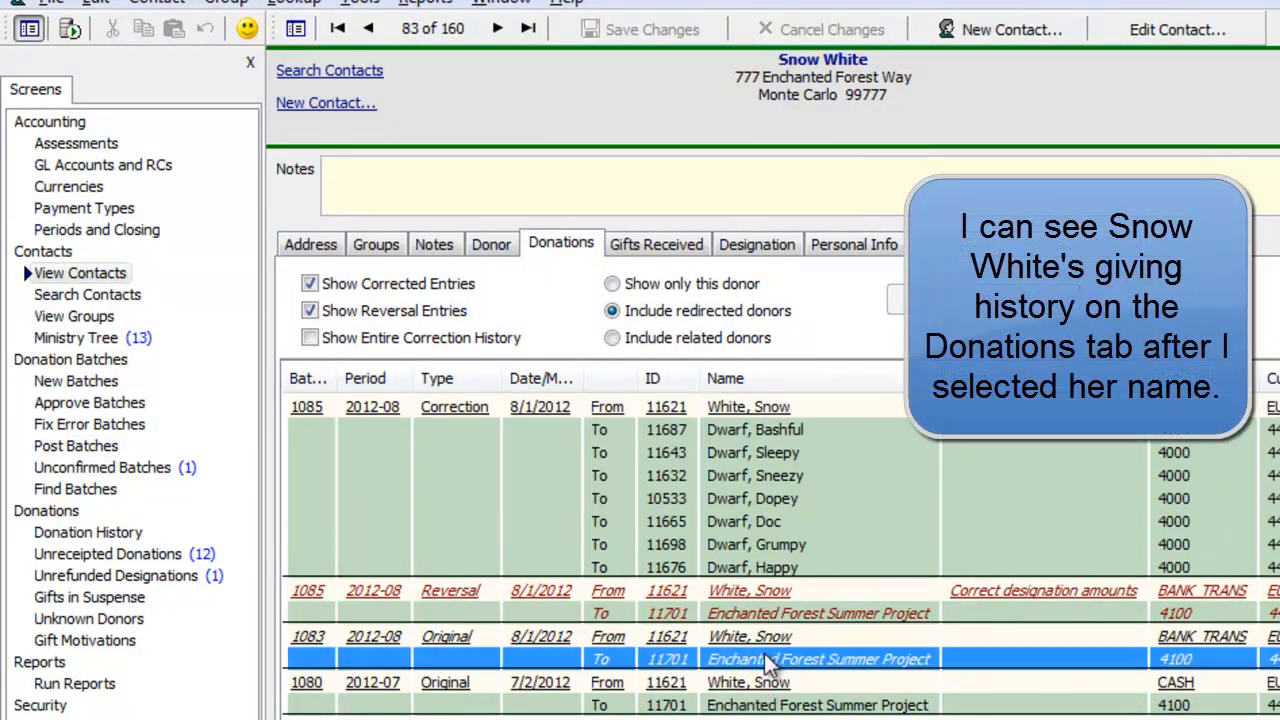
{"action": "left_click", "coordinate": [250, 62]}
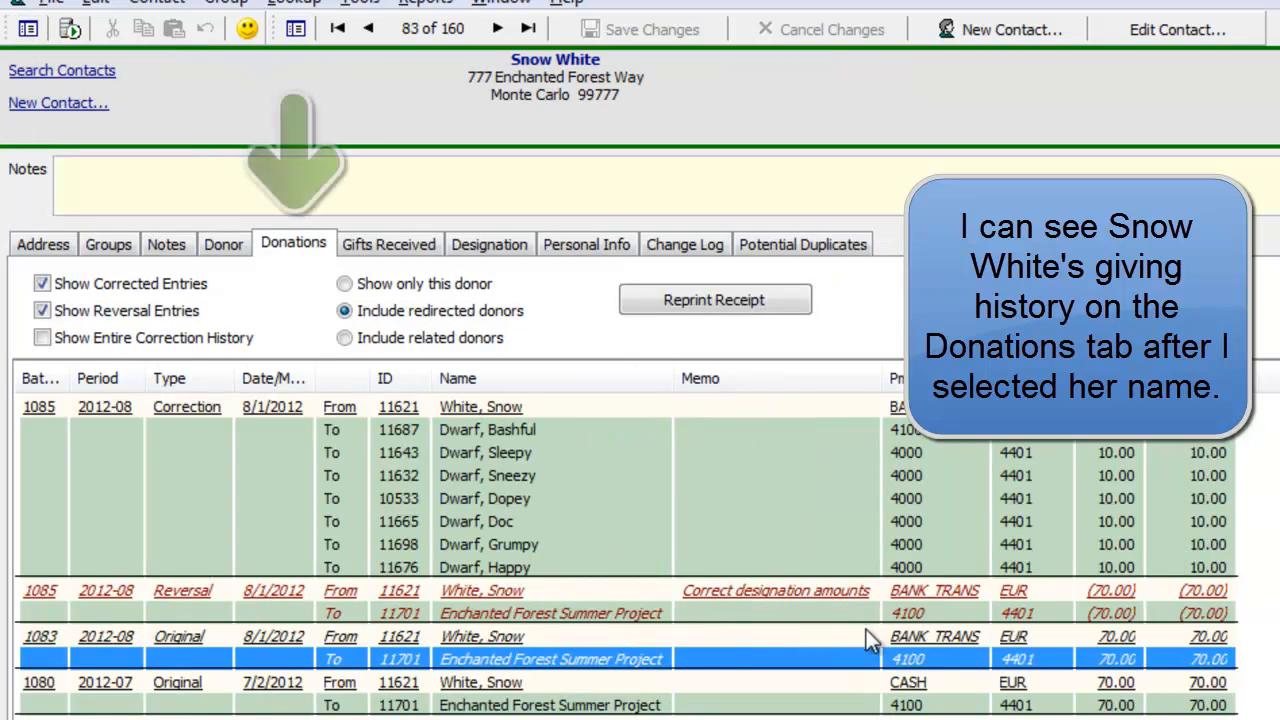
{"action": "left_click", "coordinate": [785, 500]}
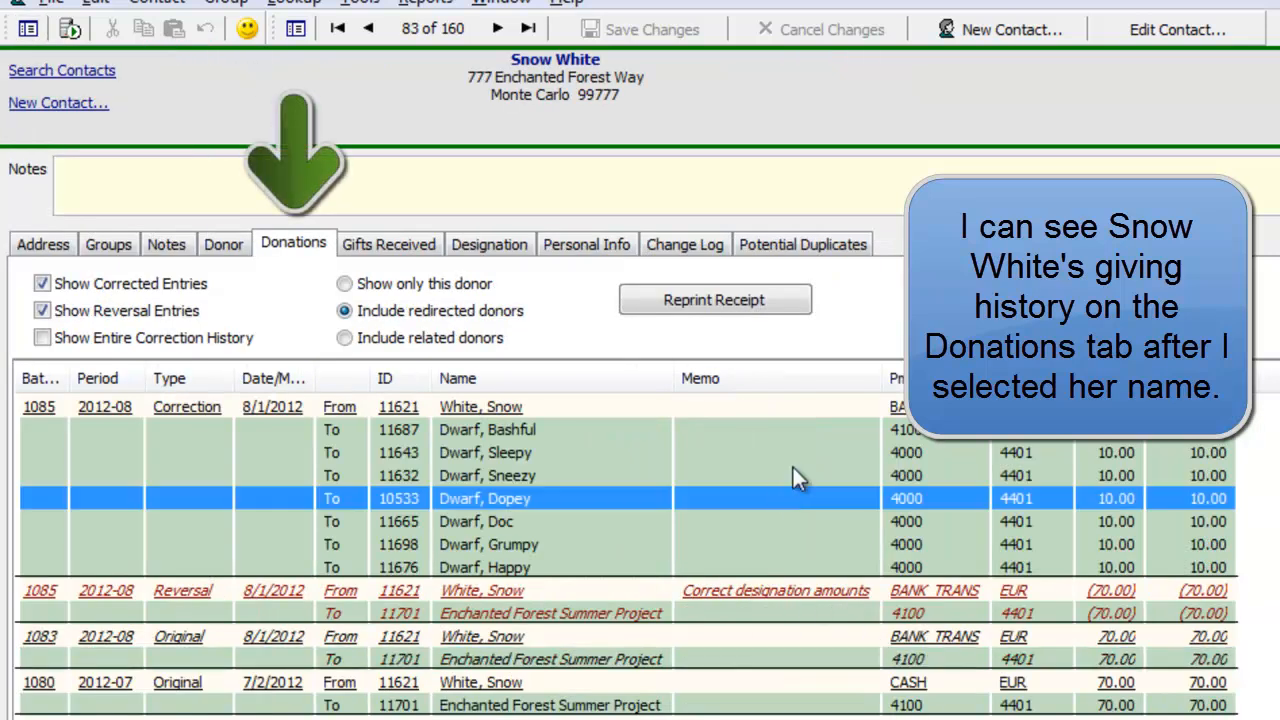